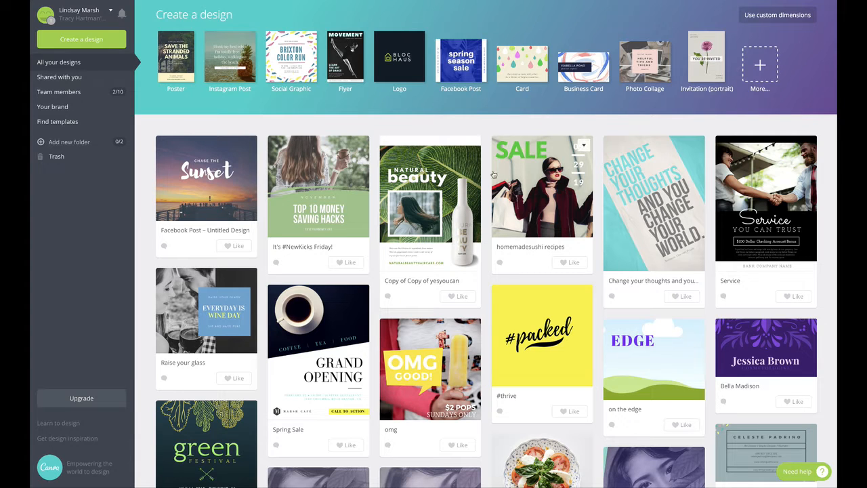
Step: Create a blank Facebook Post design from the full catalogue of design types
scroll(492, 346, down, 3)
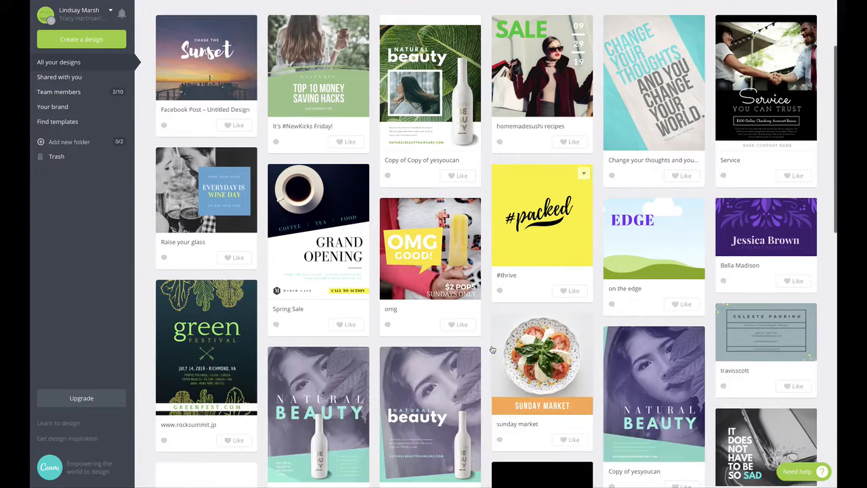
scroll(492, 346, down, 2)
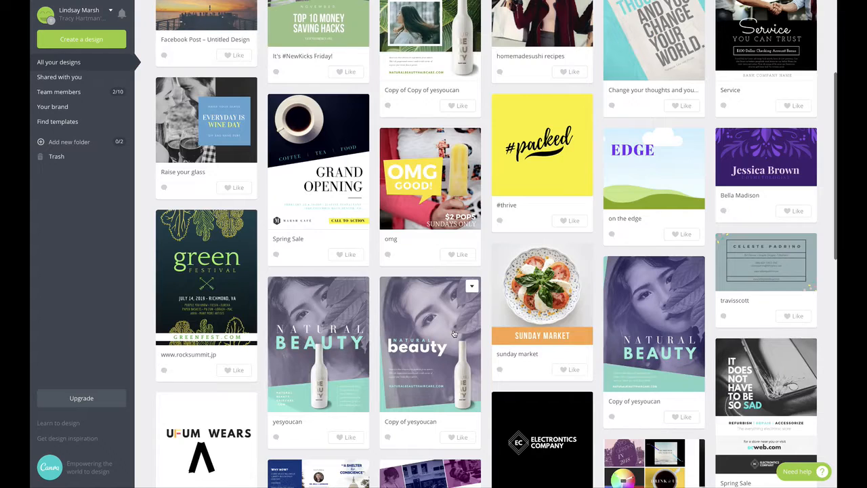
scroll(454, 333, up, 5)
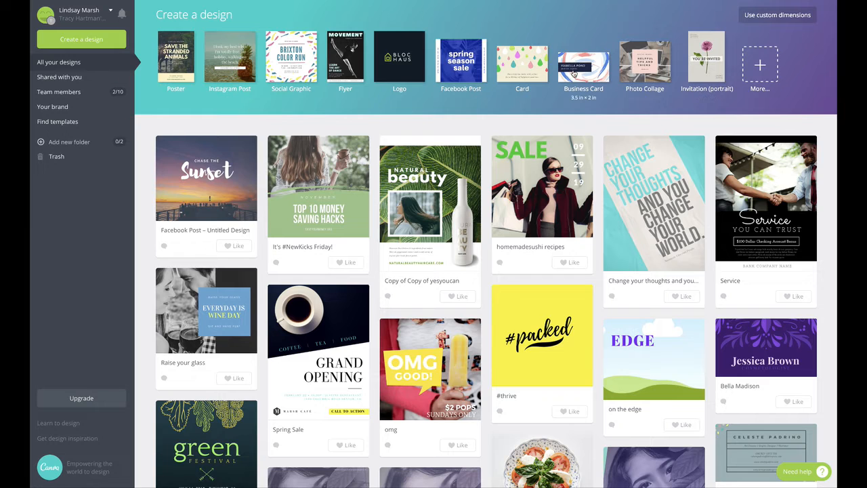
click(760, 65)
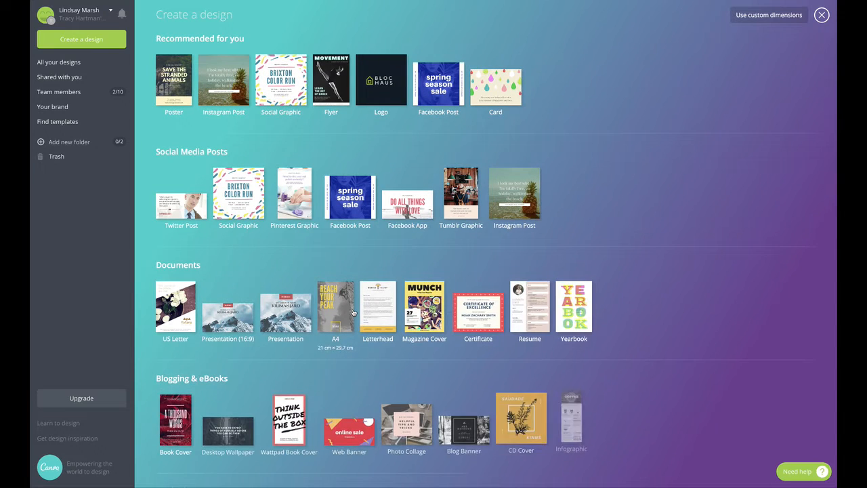
scroll(376, 299, down, 5)
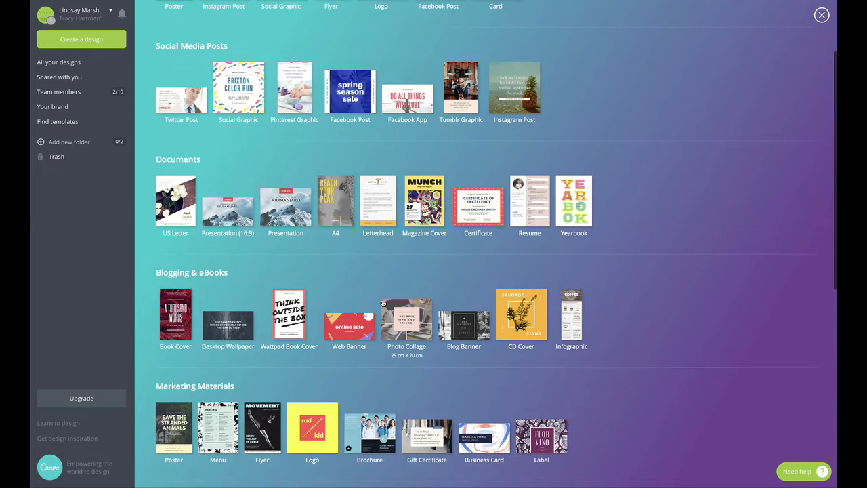
scroll(383, 303, down, 3)
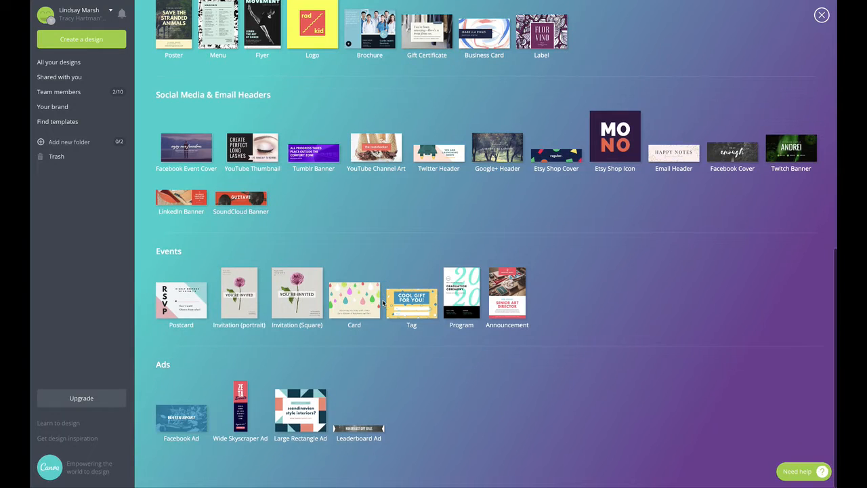
scroll(383, 303, up, 8)
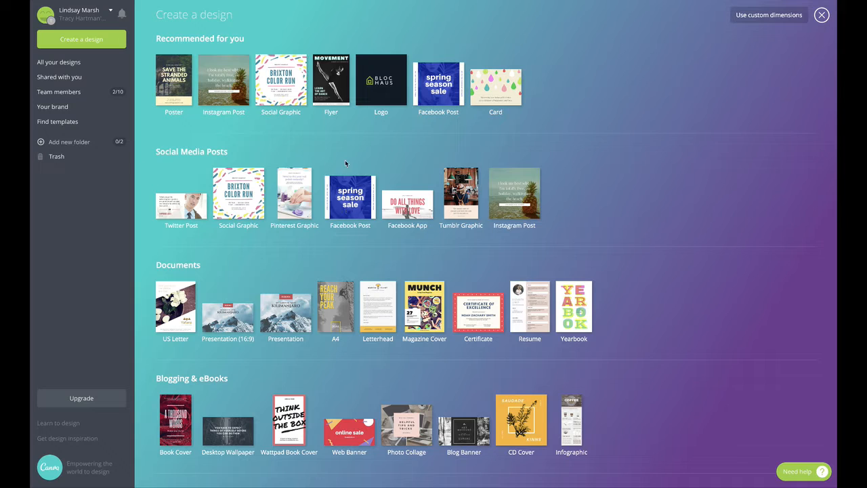
click(353, 199)
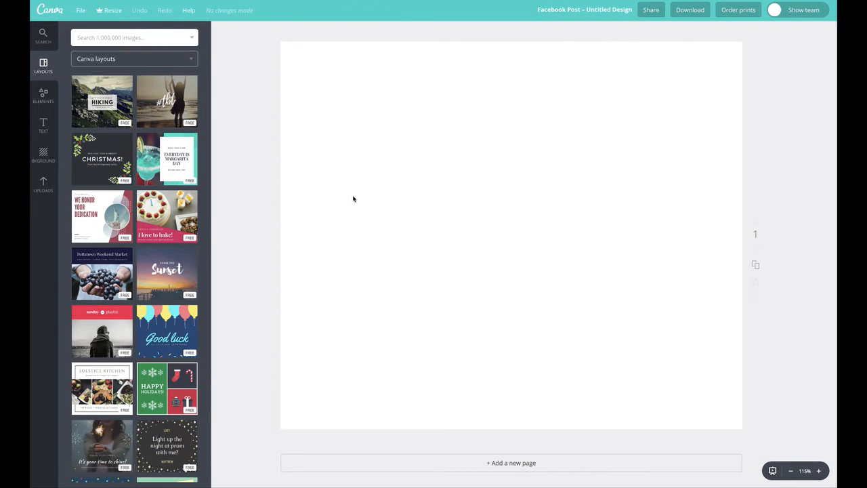
Step: Apply the Hiking layout to the blank page and replace it with the Visit Reykjavik layout
click(101, 119)
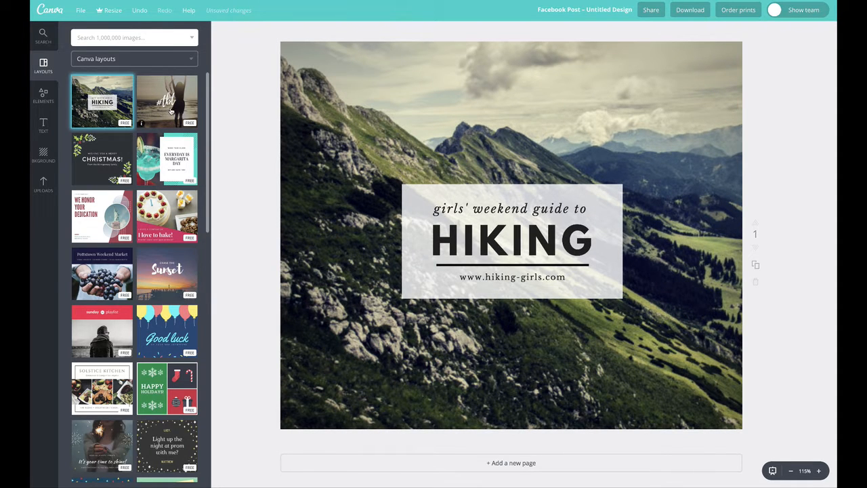
scroll(167, 306, down, 5)
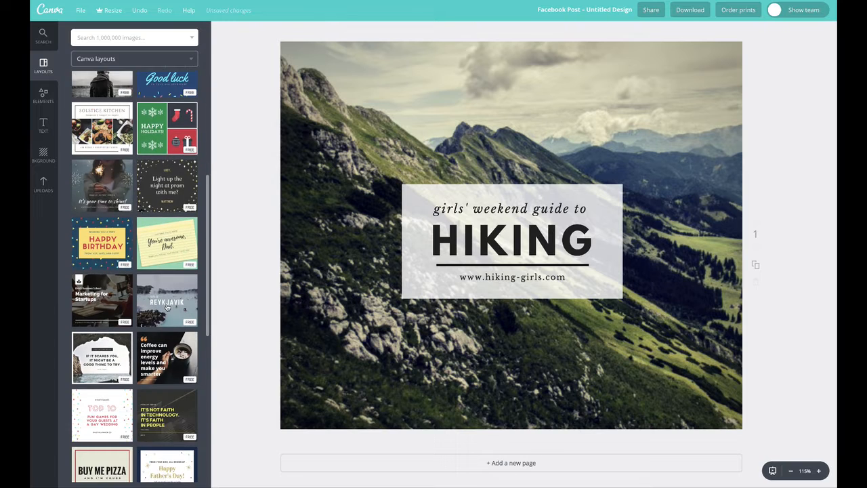
scroll(169, 308, down, 1)
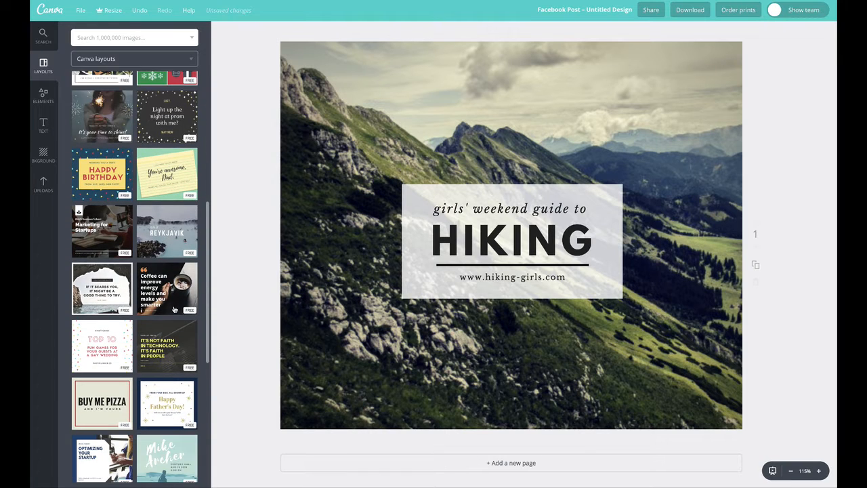
click(169, 237)
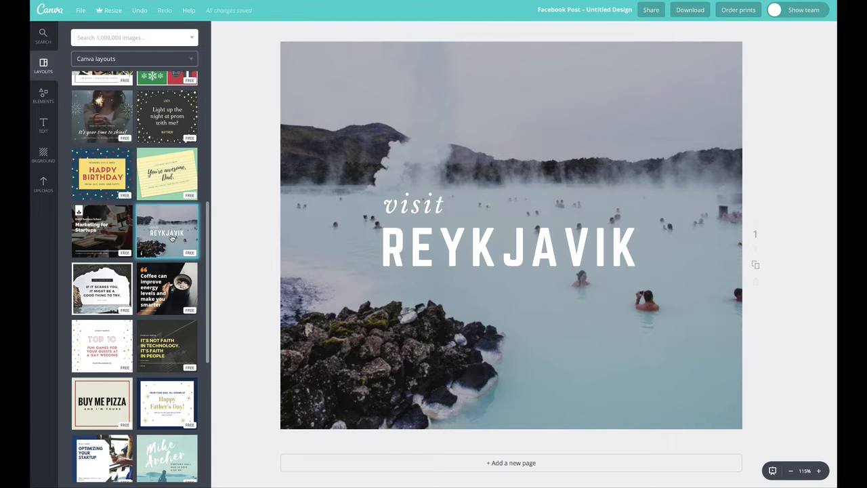
scroll(173, 316, down, 3)
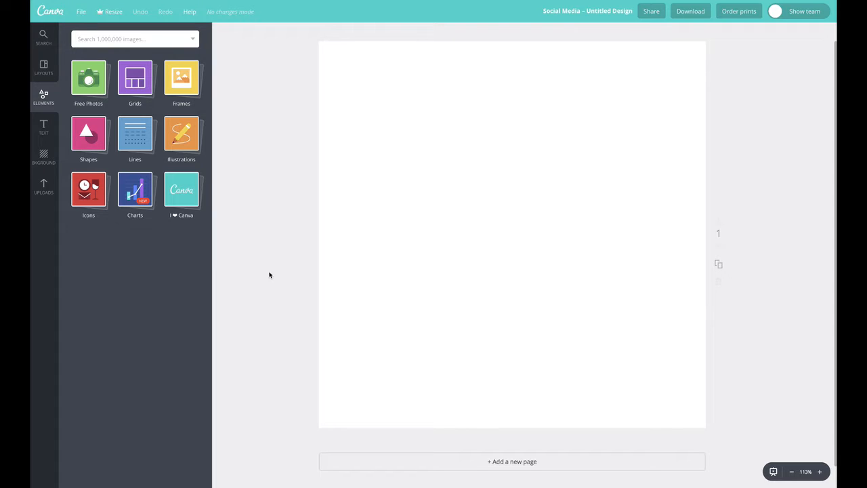
Step: Add a heading, a subheading below it and a line of body text beneath them on the blank page
click(43, 127)
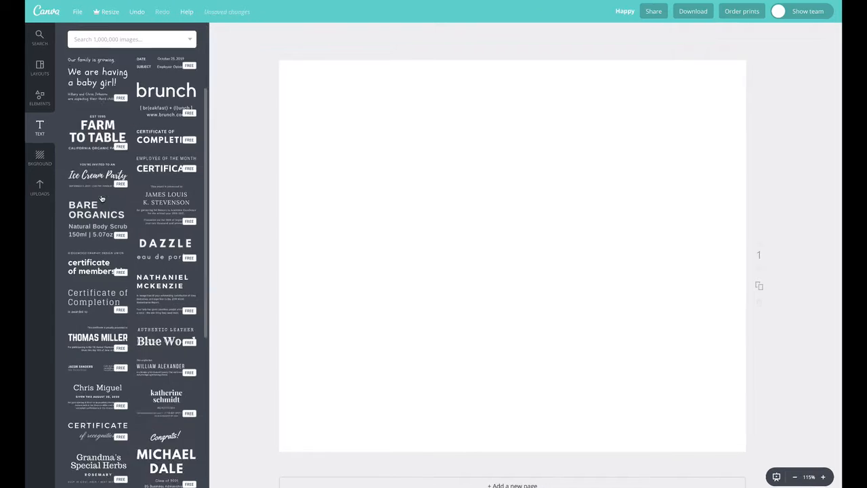
scroll(103, 199, up, 2)
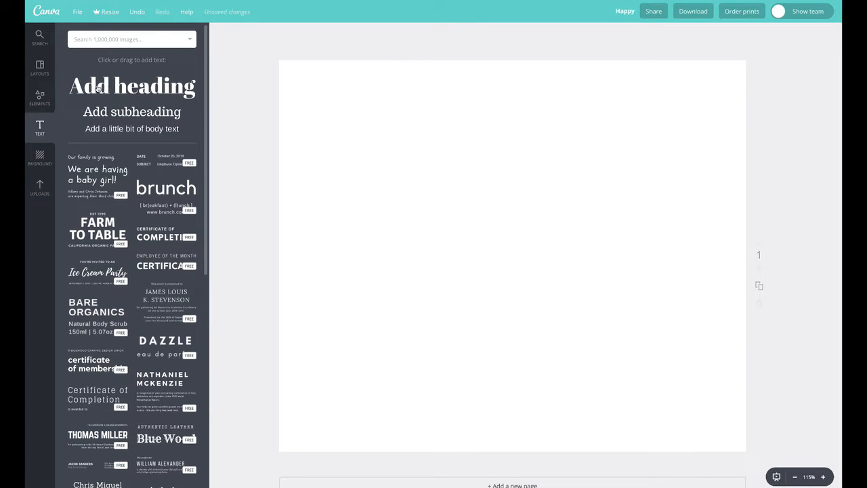
drag(98, 87, 440, 120)
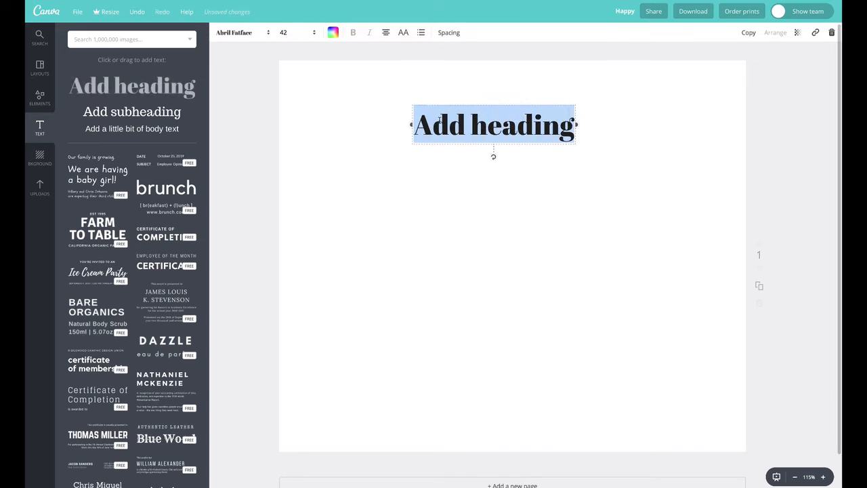
drag(170, 110, 478, 170)
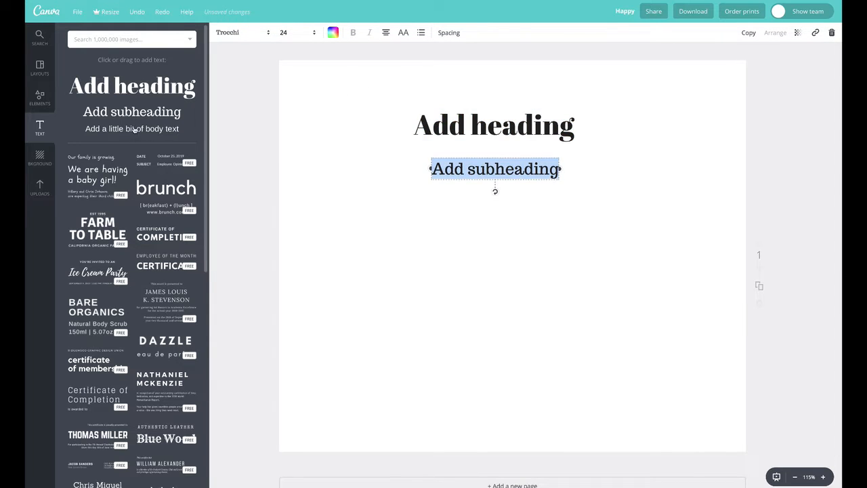
drag(135, 129, 485, 203)
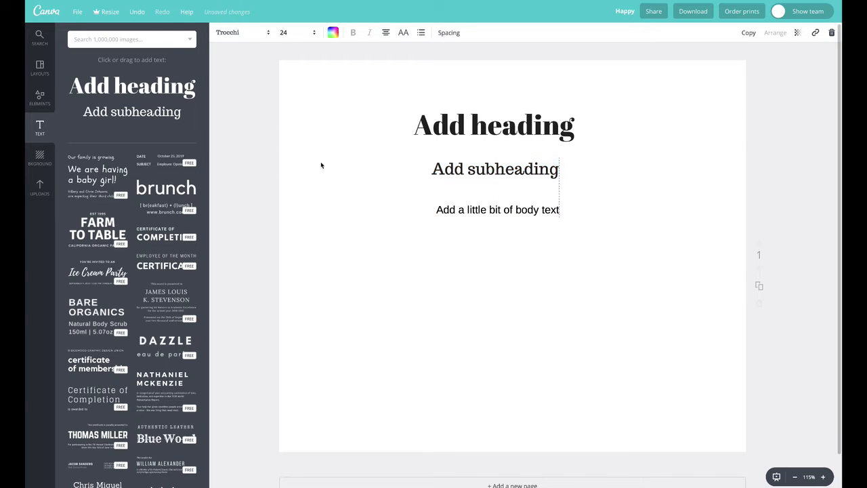
click(386, 177)
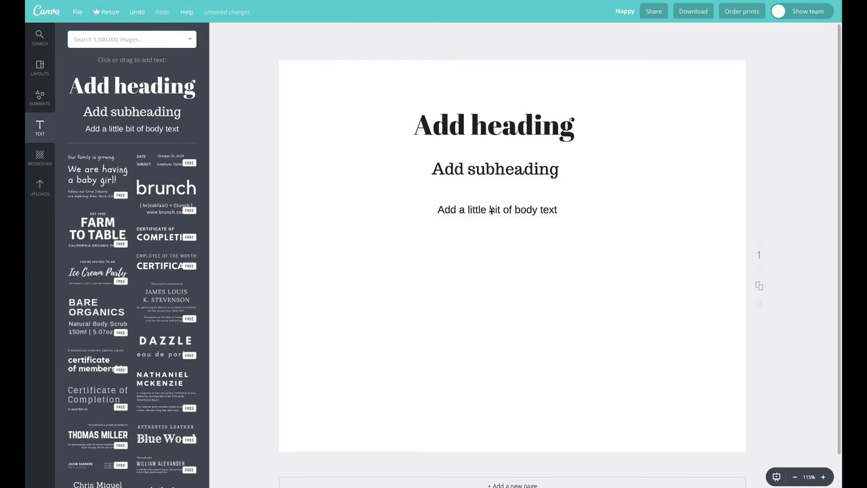
Step: Add a second heading above the existing one and delete it
drag(116, 86, 464, 90)
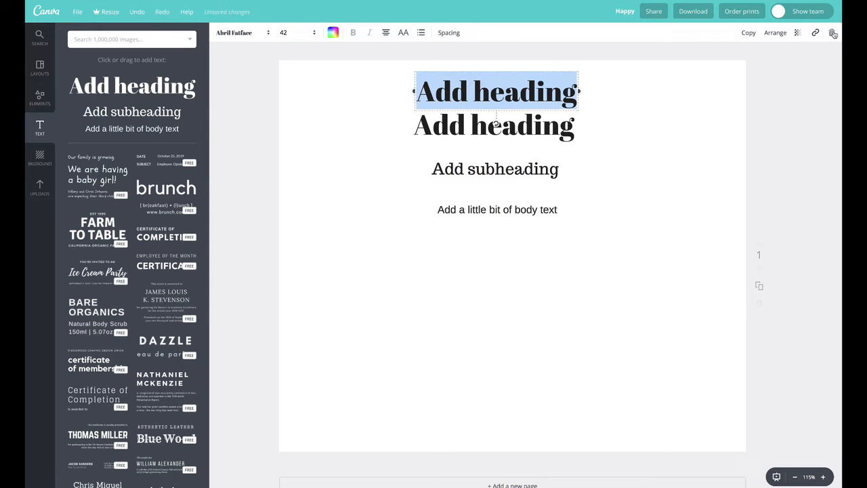
key(Delete)
click(691, 128)
Step: Set the heading's font size to 120 and widen its text box so the words fit on one line
double_click(550, 127)
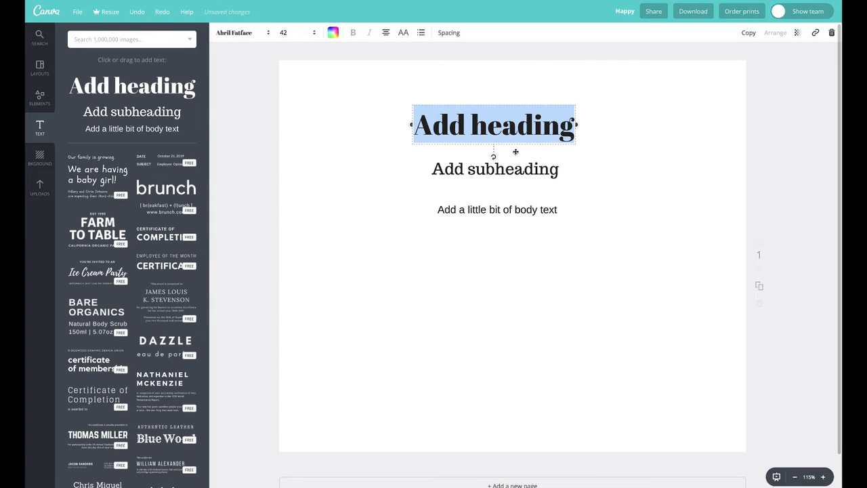
click(304, 35)
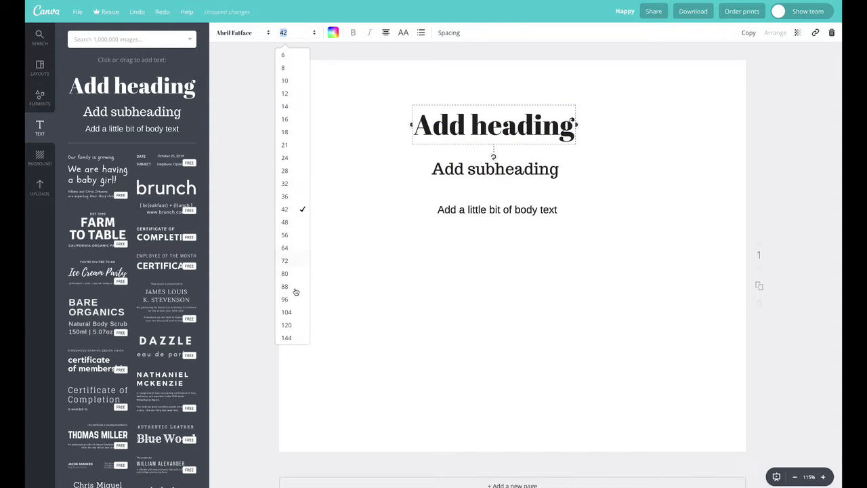
click(293, 328)
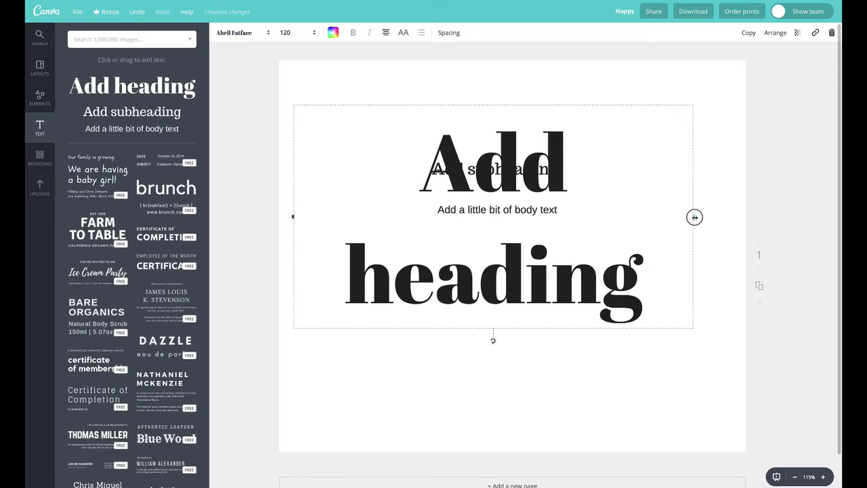
drag(694, 216, 779, 212)
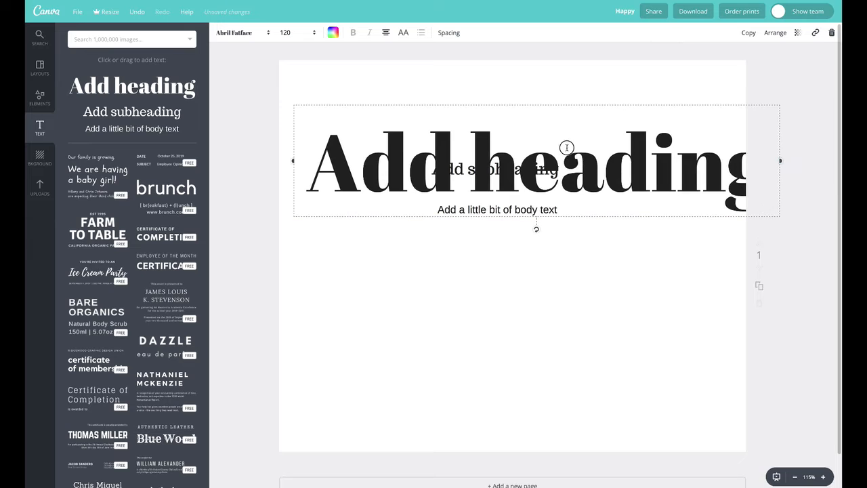
Step: Move the heading slightly higher and set its font size to 104
drag(565, 147, 559, 122)
double_click(559, 122)
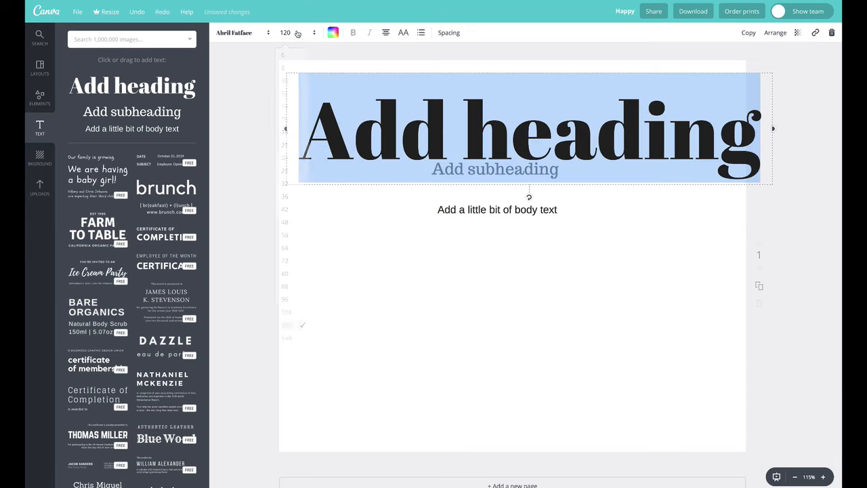
click(298, 32)
click(286, 313)
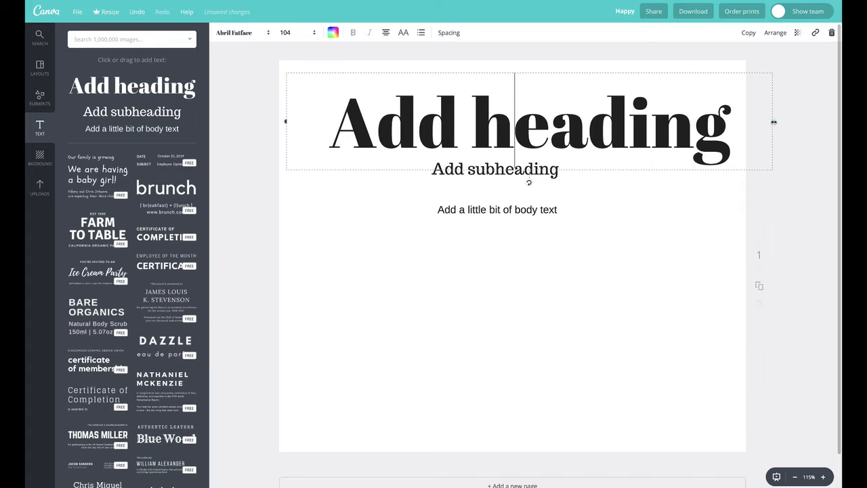
click(582, 191)
Step: Space out the three texts vertically, with the heading above the subheading and the body text lowest on the page
drag(528, 168, 526, 277)
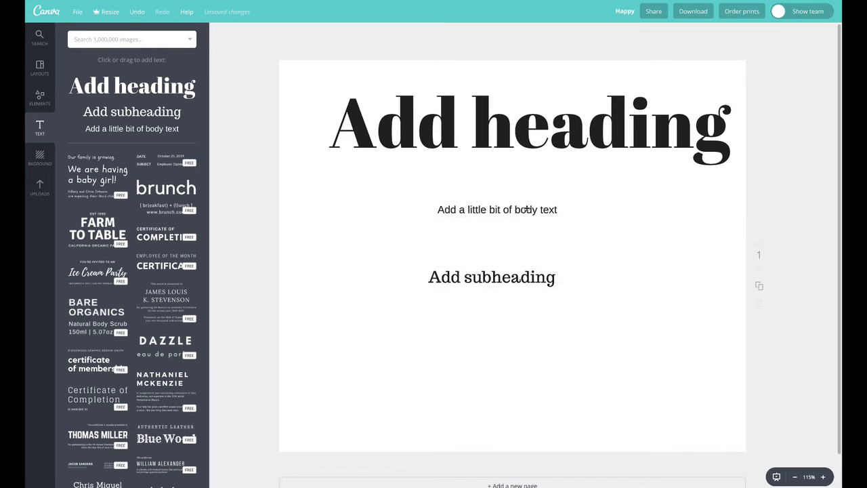
drag(525, 210, 512, 370)
drag(546, 155, 518, 214)
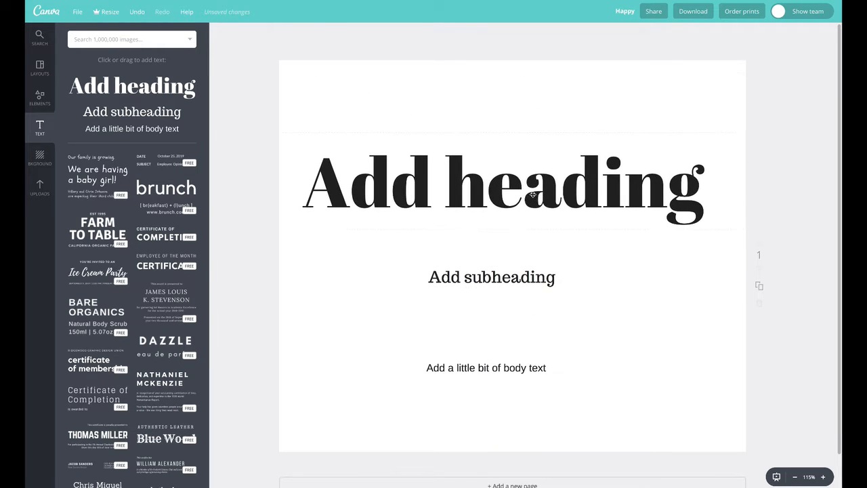
Step: Replace the heading text with "Heading here"
double_click(532, 194)
text(Headi)
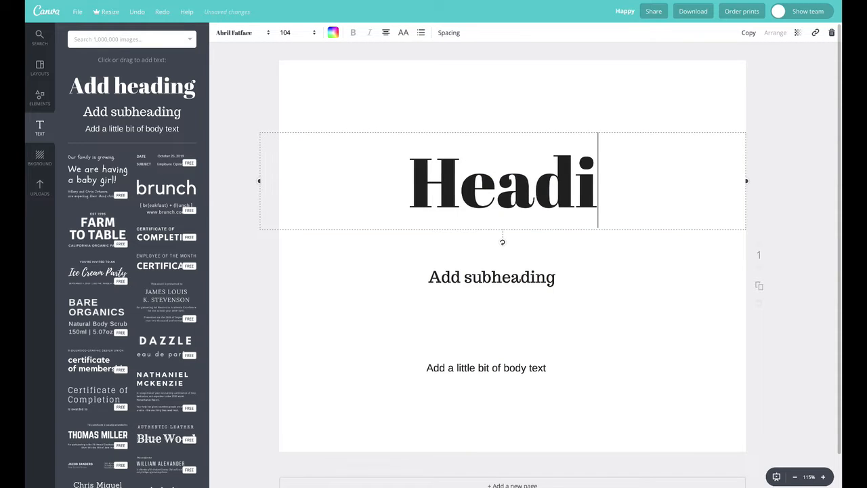
text(ng here)
click(431, 110)
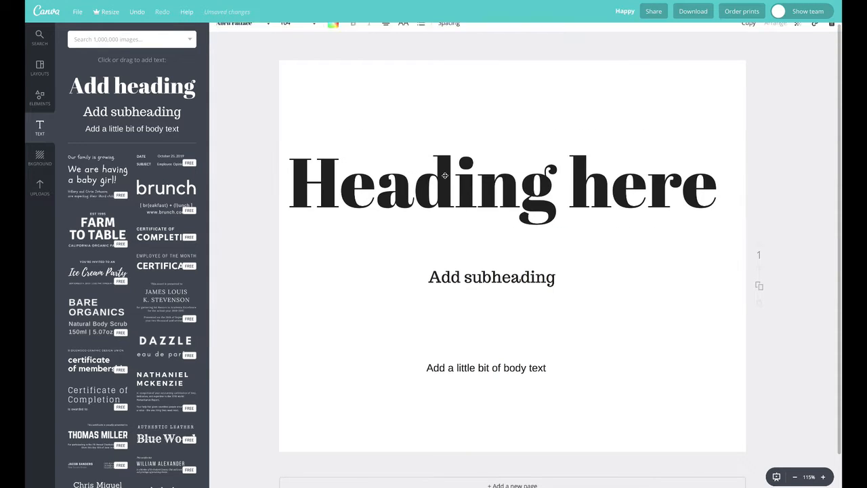
Step: Set the "Heading here" font size to 96 and nudge it into position above the subheading
double_click(457, 172)
click(291, 33)
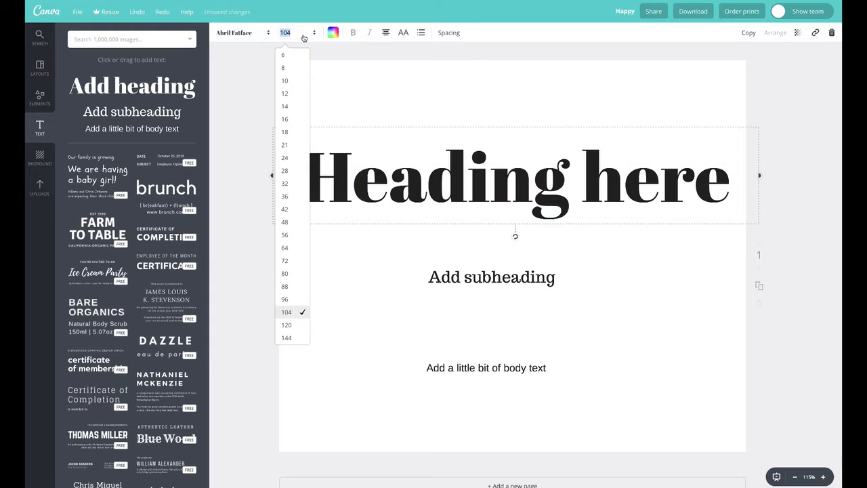
click(294, 301)
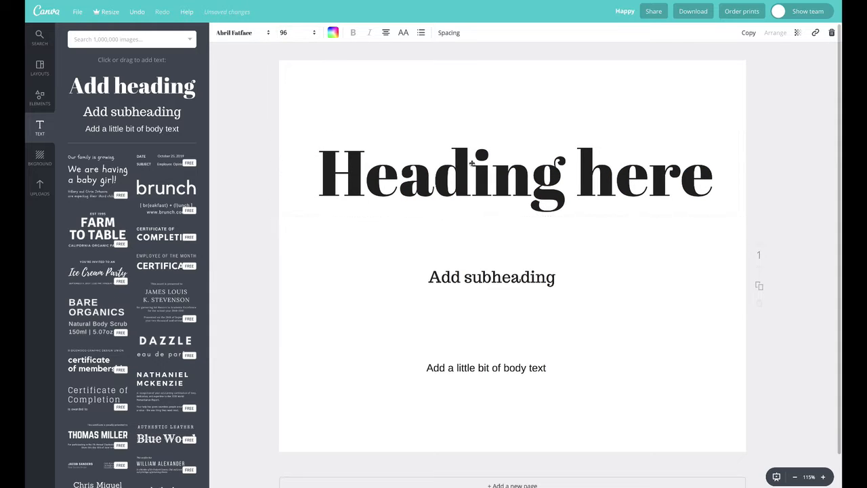
drag(480, 166, 494, 180)
Step: Color the whole "Heading here" text with a new custom purple, color code 7134a7
triple_click(494, 180)
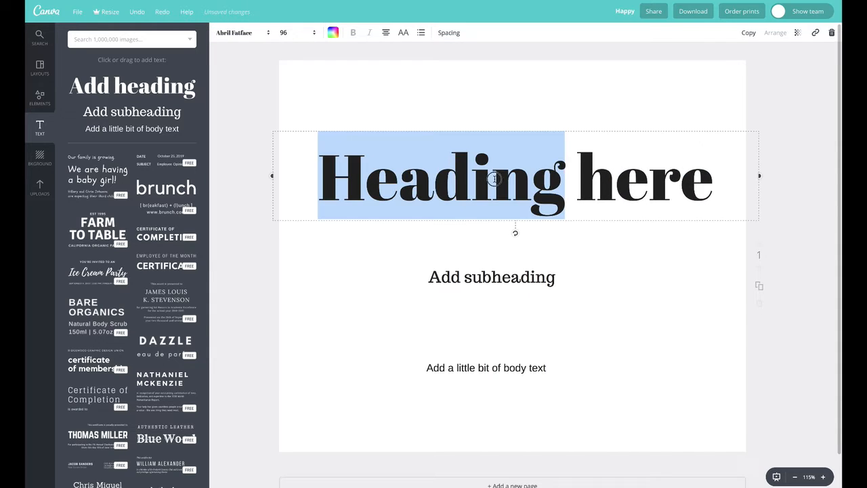
click(332, 33)
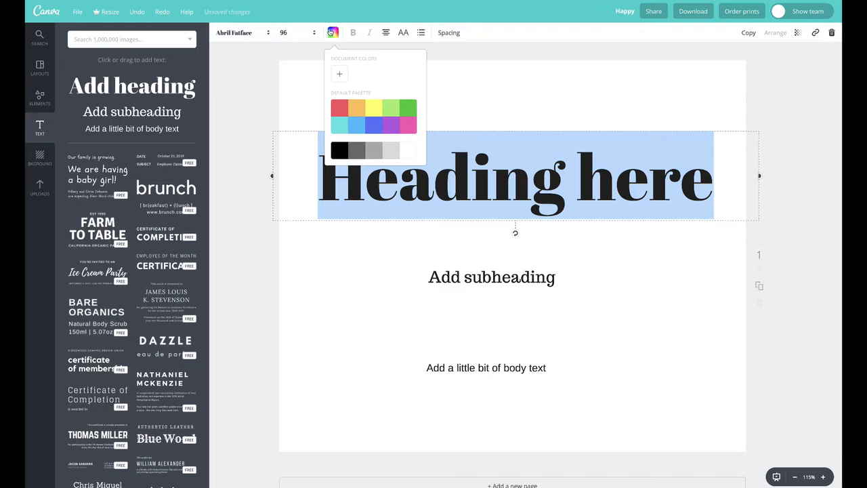
click(341, 75)
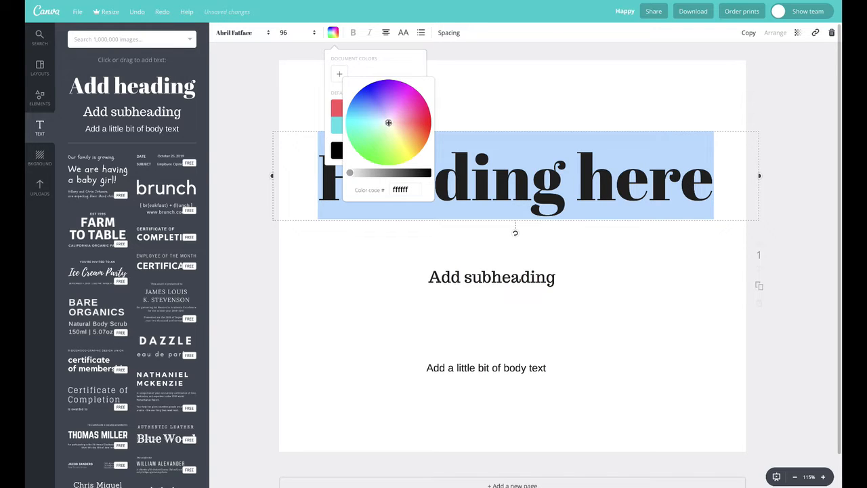
drag(388, 123, 390, 96)
drag(347, 174, 377, 173)
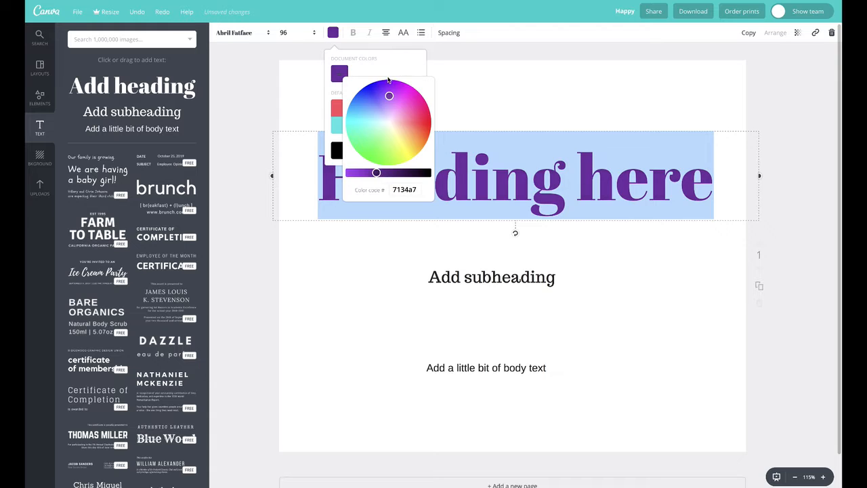
click(391, 65)
click(333, 33)
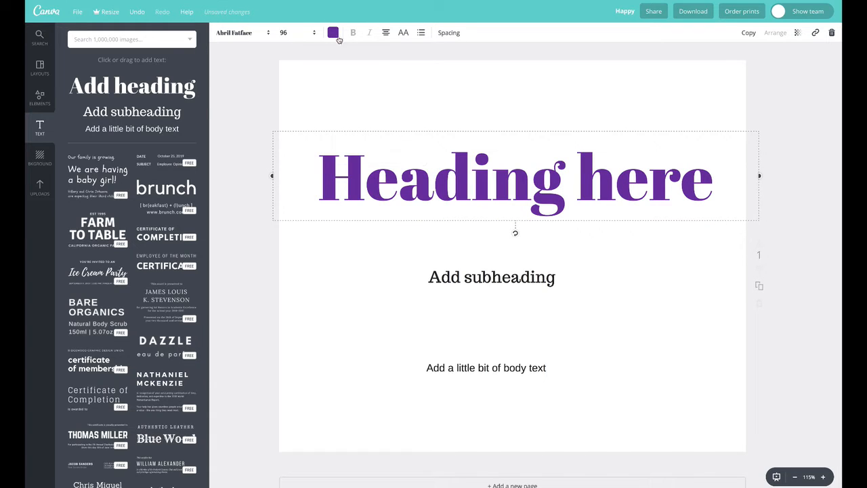
click(333, 32)
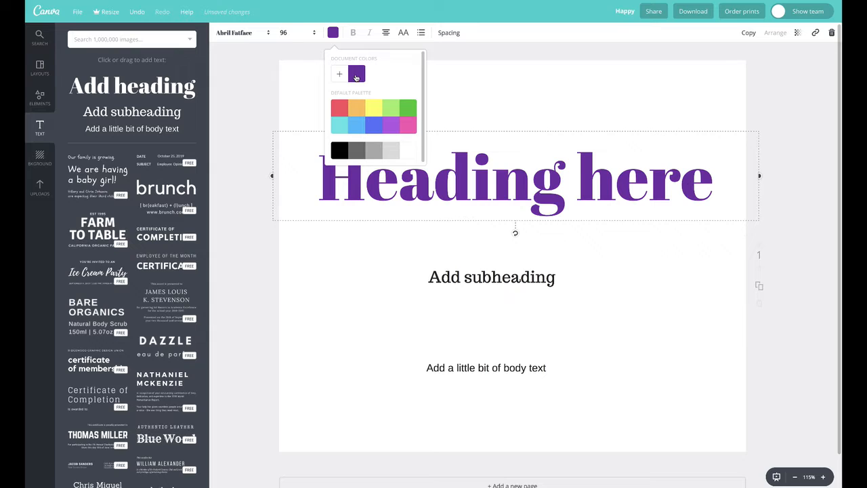
Step: Apply the heading's purple from the document colors to the subheading and reposition it lower, between the heading and the body text
click(467, 88)
drag(485, 278, 489, 252)
double_click(489, 252)
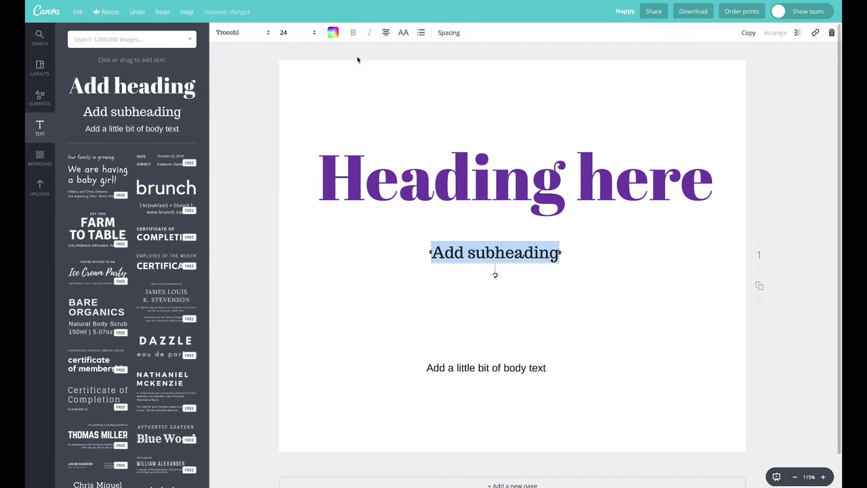
click(333, 32)
click(357, 72)
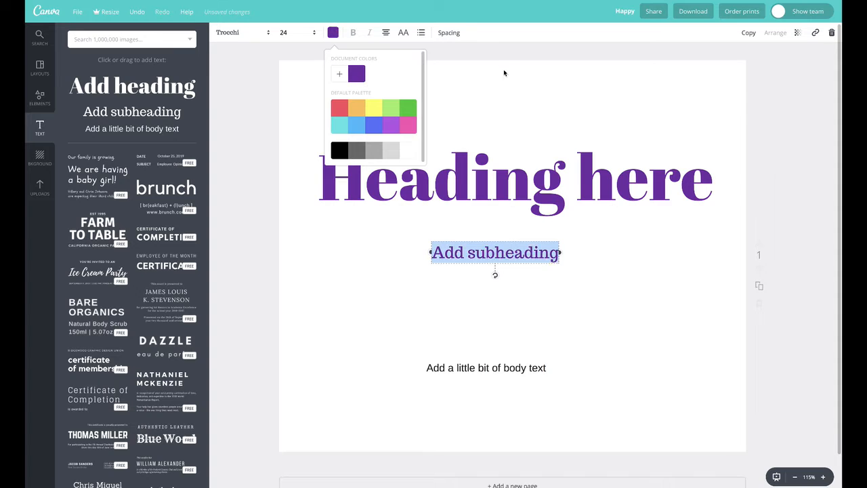
click(514, 246)
drag(514, 247, 534, 293)
click(584, 251)
Step: Convert the heading to uppercase and tighten its letter spacing to -80
double_click(426, 174)
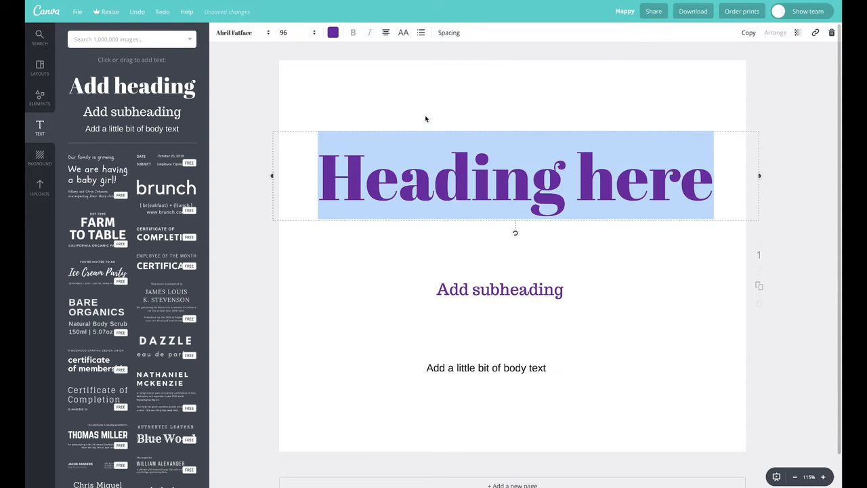
click(403, 34)
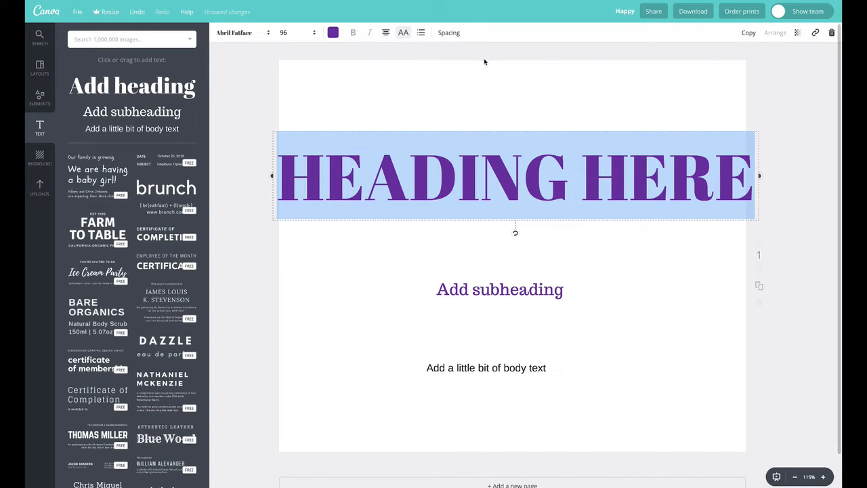
click(449, 32)
mouse_move(502, 58)
mouse_down()
mouse_move(492, 58)
mouse_move(509, 76)
mouse_move(493, 58)
mouse_up()
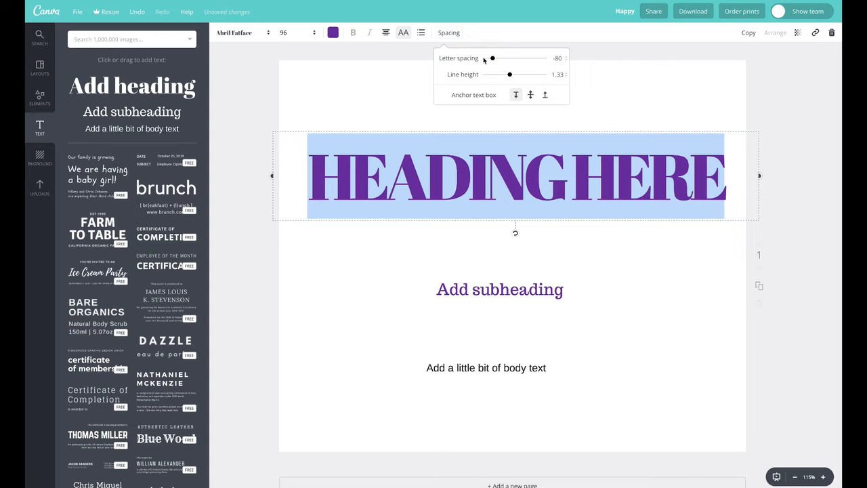
click(402, 74)
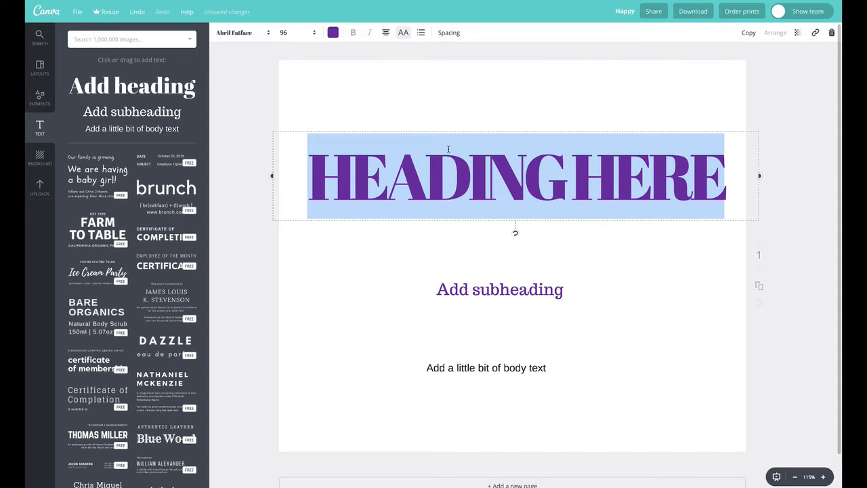
Step: Raise the heading slightly, then widen its letter spacing and reduce its line height so it forms two closely stacked lines
click(476, 117)
drag(505, 192, 501, 173)
double_click(504, 167)
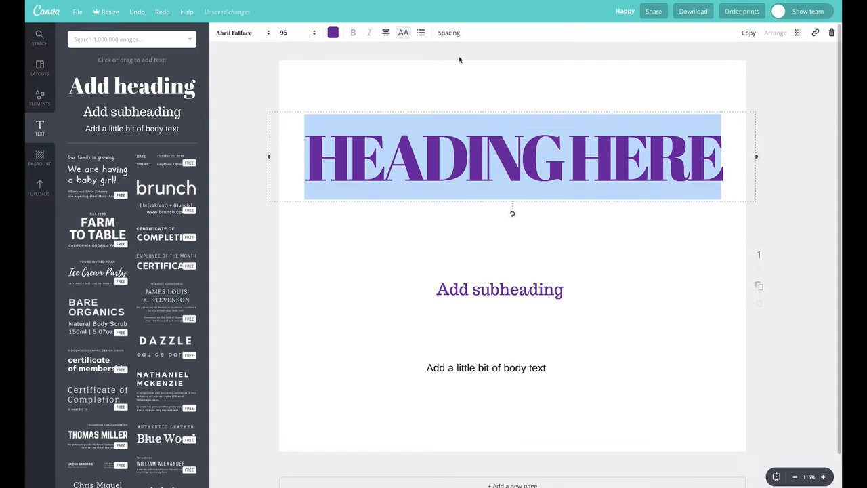
click(449, 34)
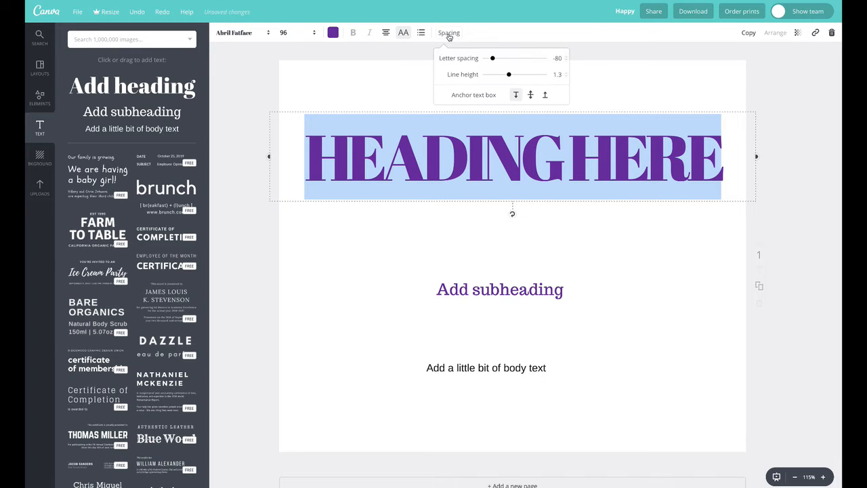
drag(493, 61, 495, 80)
right_click(505, 59)
click(507, 76)
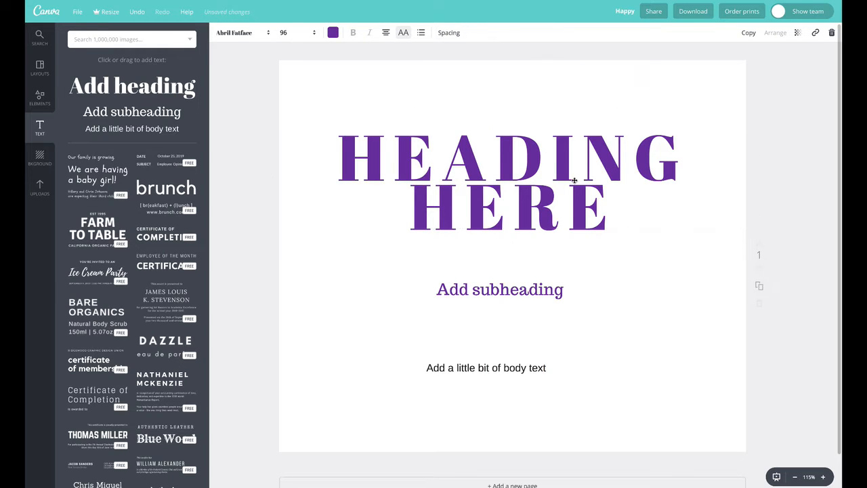
Step: Move the two-line heading and the subheading slightly higher on the page
drag(574, 178, 568, 161)
drag(545, 293, 539, 274)
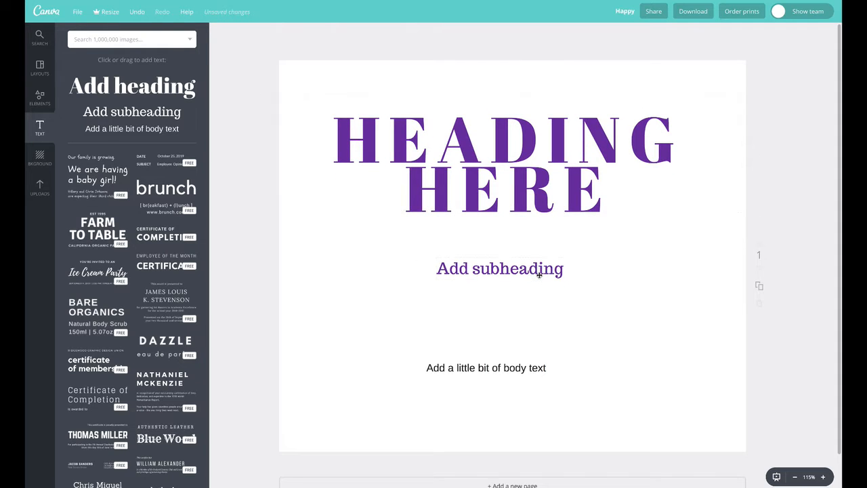
Step: Set the subheading's font size to 28 and widen its text box so the text fits on one line
click(299, 32)
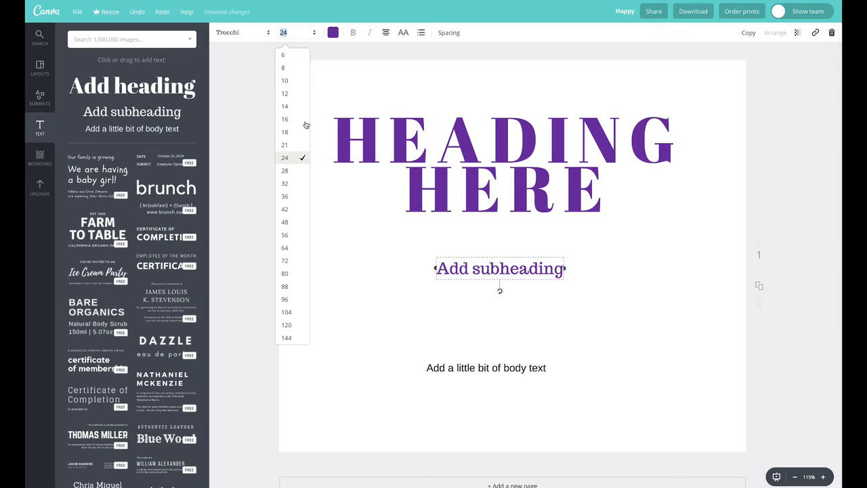
click(293, 170)
click(484, 288)
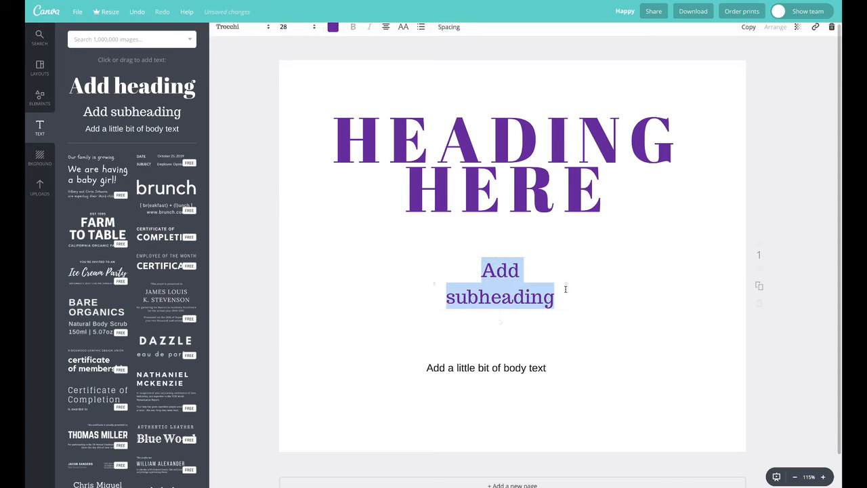
drag(568, 284, 625, 280)
drag(572, 271, 551, 274)
click(551, 274)
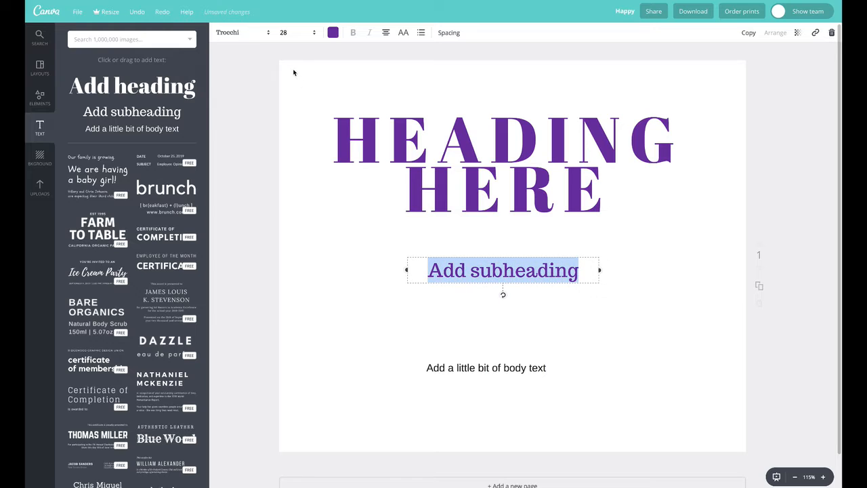
Step: Browse the fonts available for the subheading and check the information about uploading custom fonts
click(258, 33)
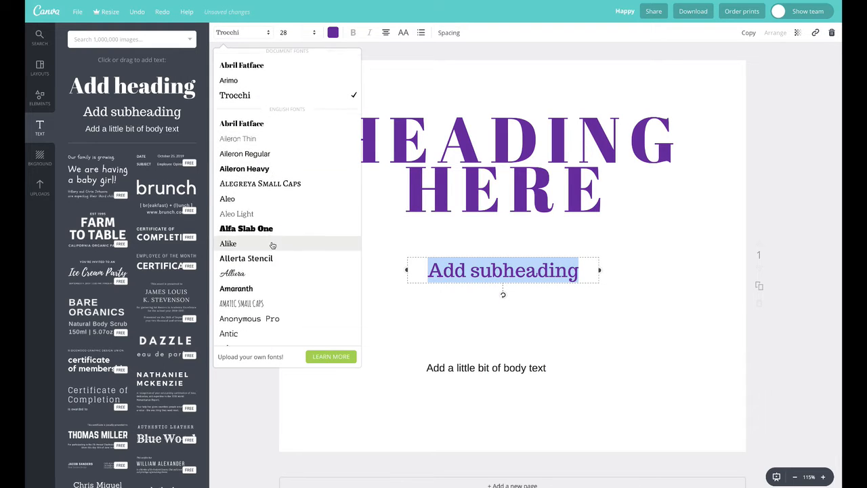
scroll(272, 245, down, 5)
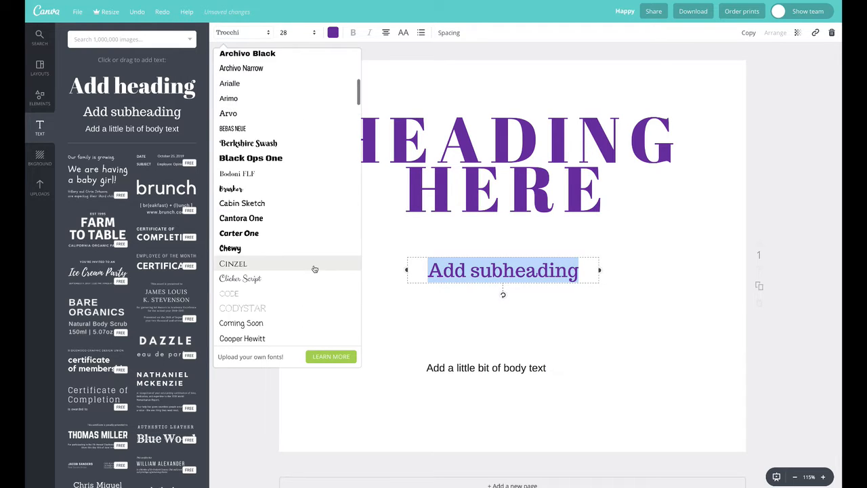
scroll(314, 269, down, 3)
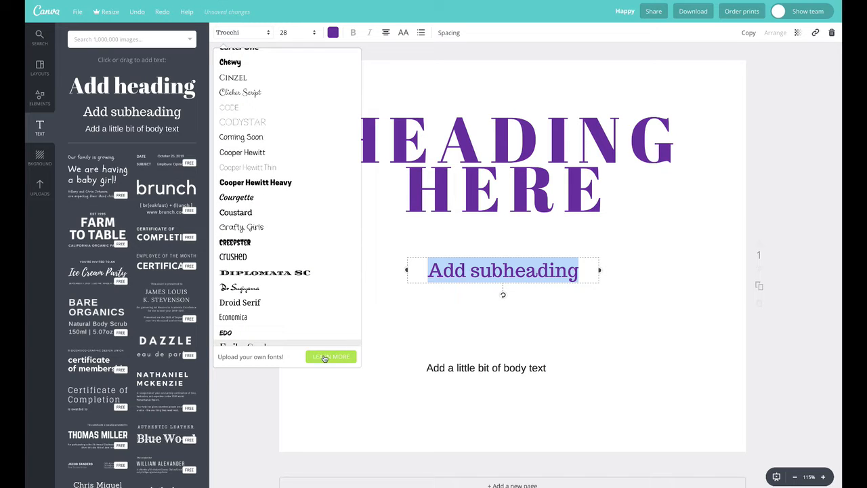
scroll(315, 315, down, 1)
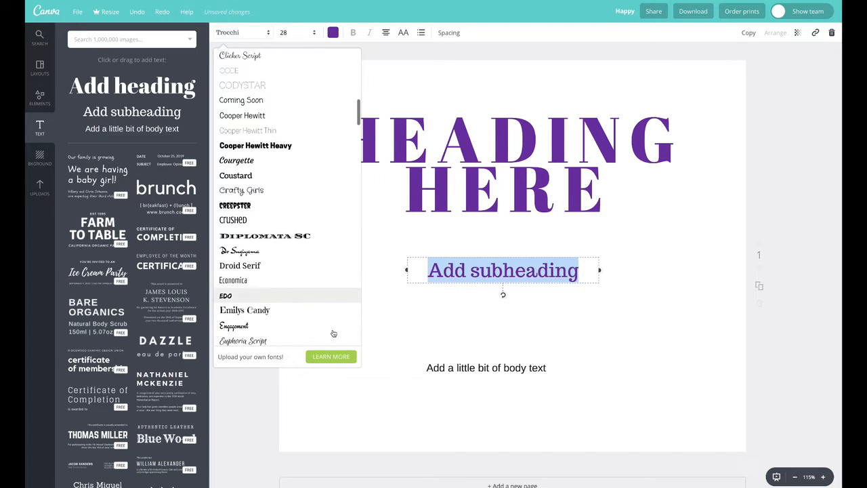
click(330, 355)
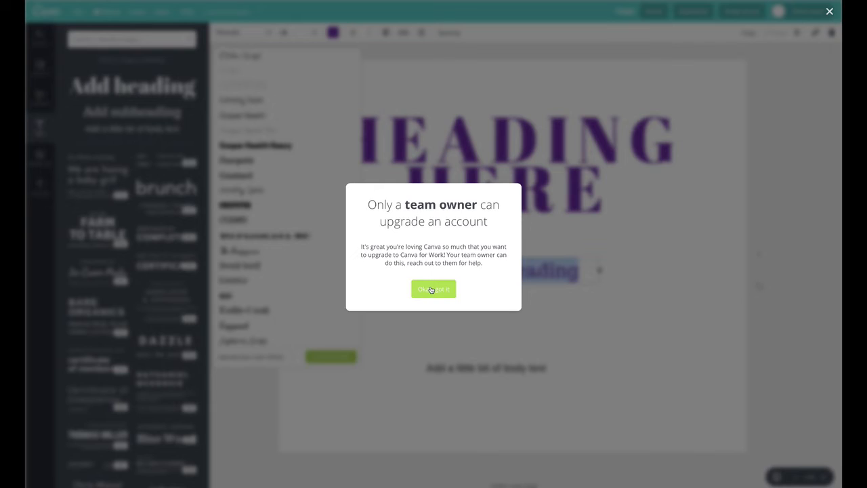
click(431, 289)
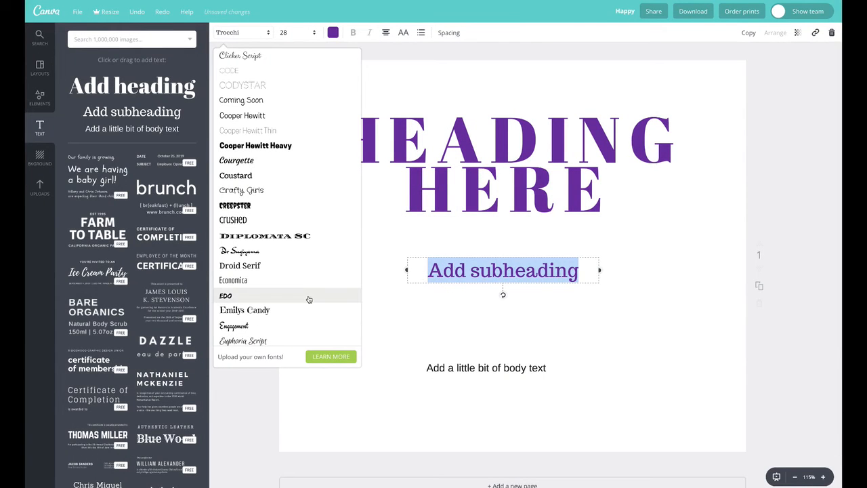
Step: Change the subheading's font to Amatic Small Caps
scroll(309, 295, down, 5)
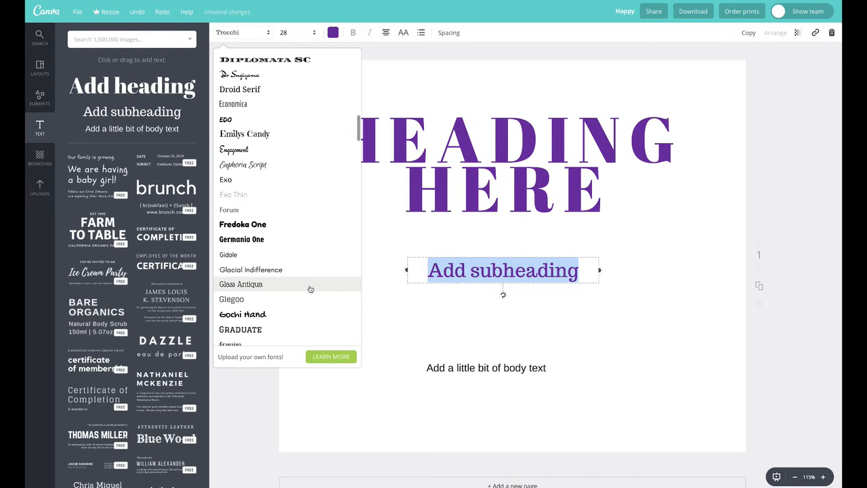
scroll(309, 289, down, 3)
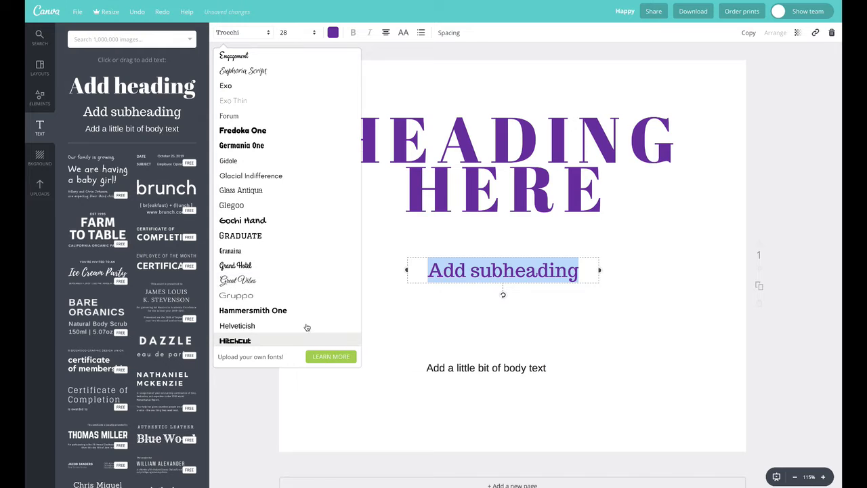
scroll(303, 319, down, 3)
scroll(293, 248, up, 5)
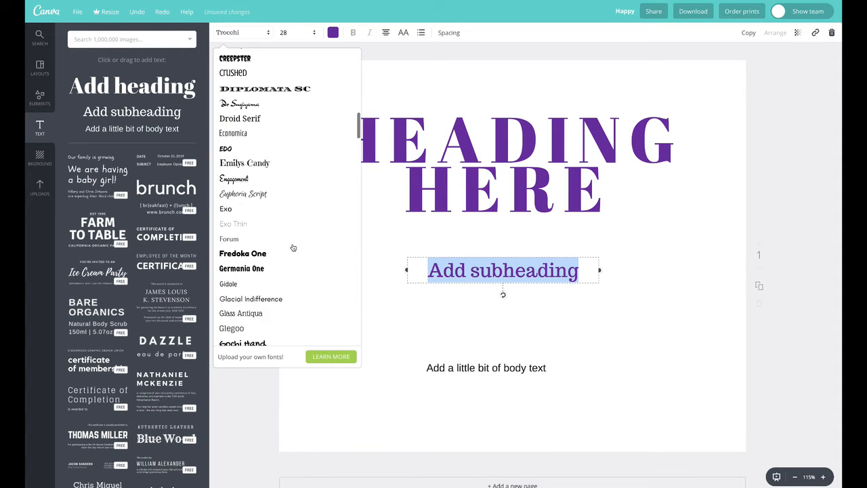
scroll(292, 247, up, 10)
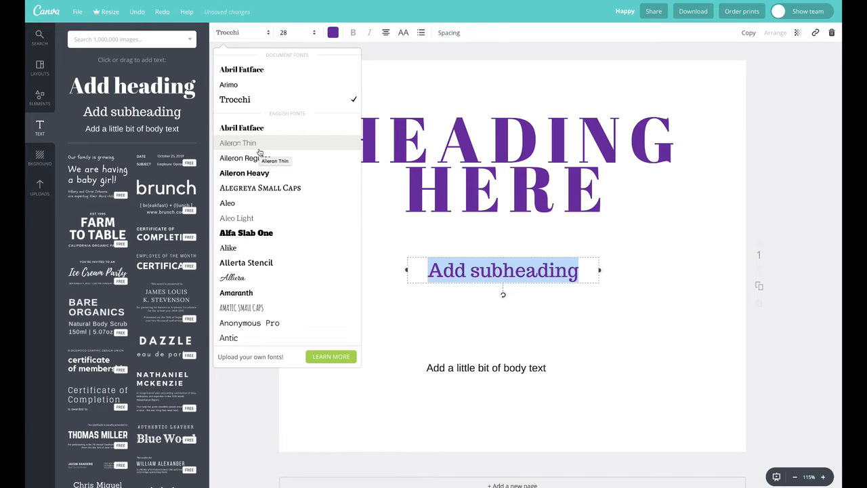
scroll(277, 261, down, 1)
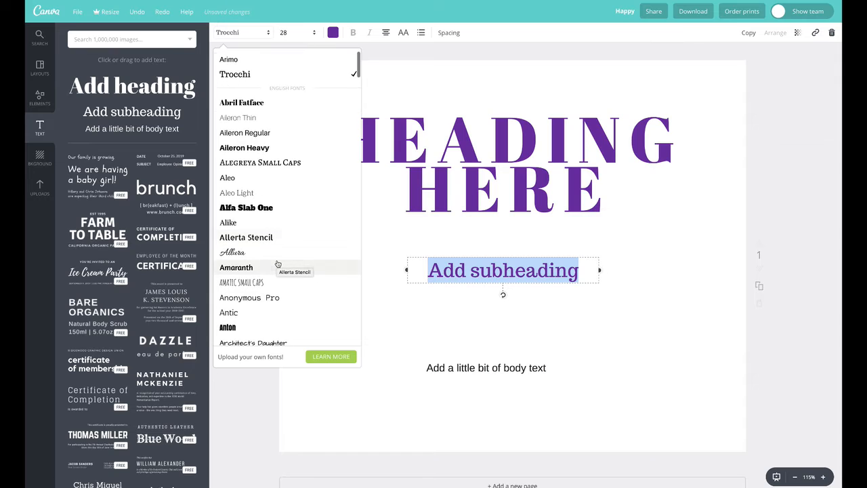
click(276, 284)
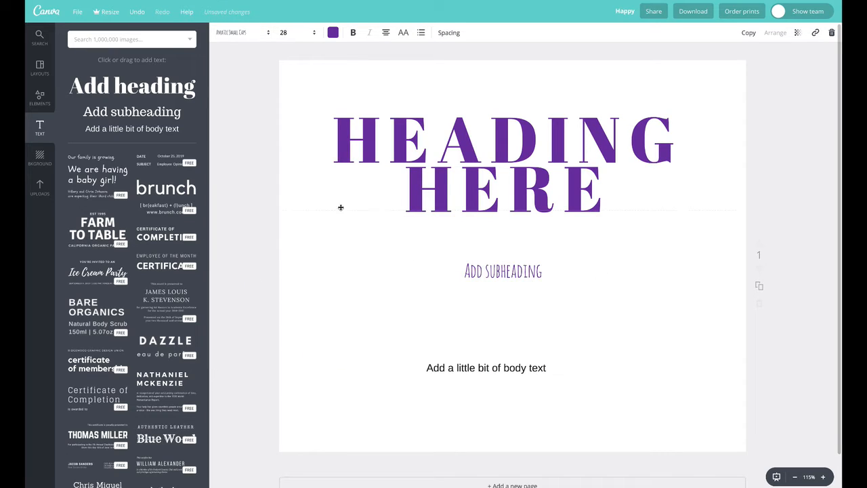
Step: Set the subheading's font size to 64 and move it slightly closer to the heading
click(301, 32)
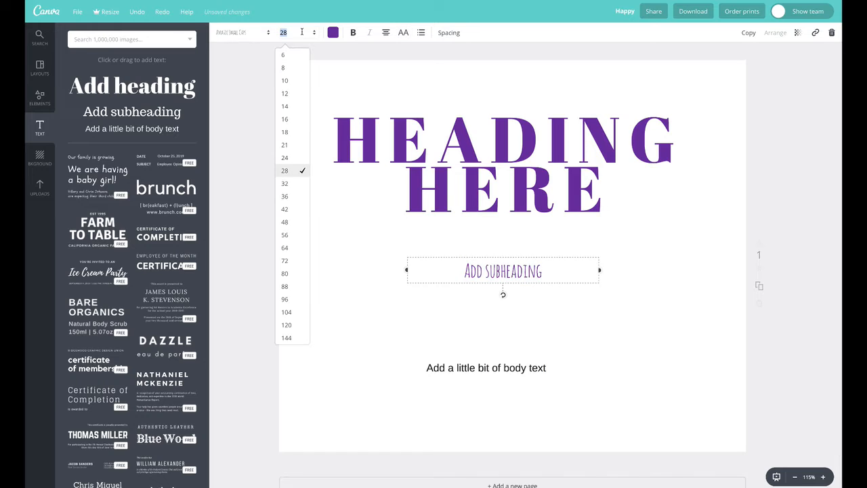
click(287, 248)
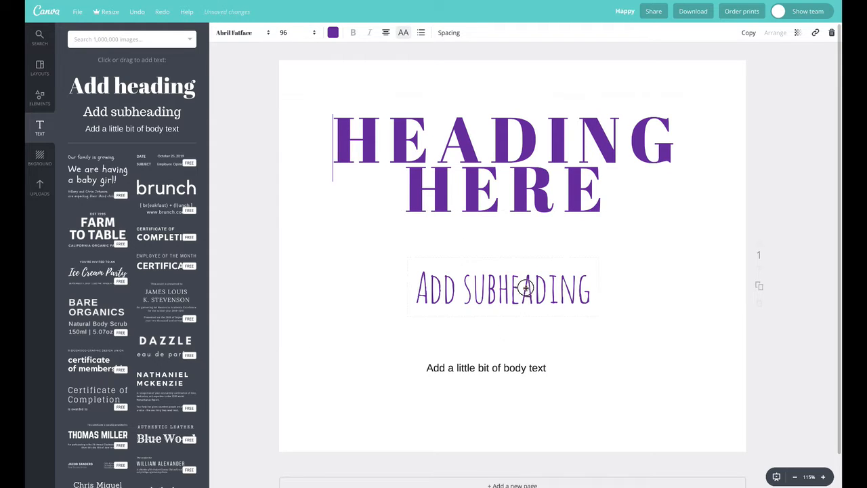
drag(527, 291, 527, 276)
Step: Move the body text up, centered beneath the subheading, and make it italic
drag(519, 368, 533, 346)
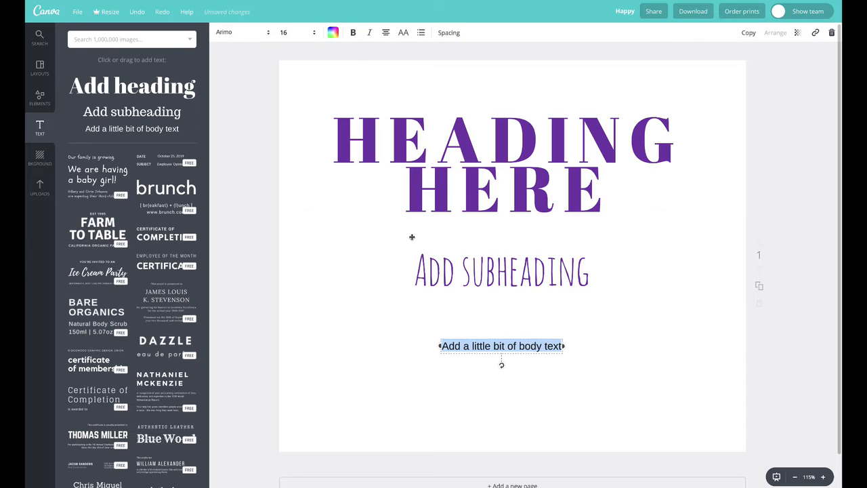
click(370, 34)
click(343, 102)
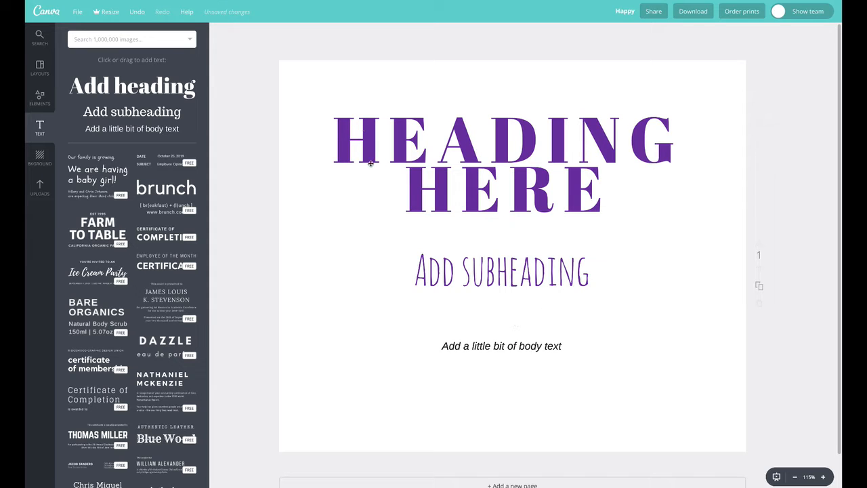
Step: Delete all three text elements from the page and place the FARM TO TABLE text combination on it
drag(306, 80, 671, 412)
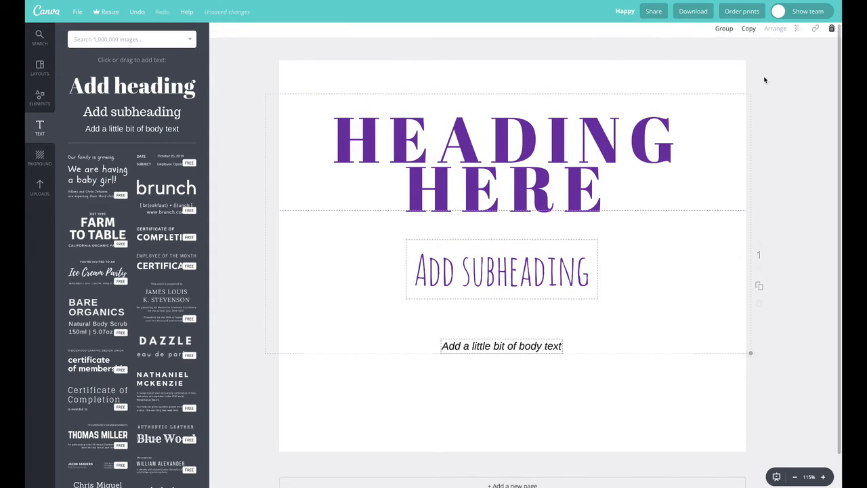
click(834, 33)
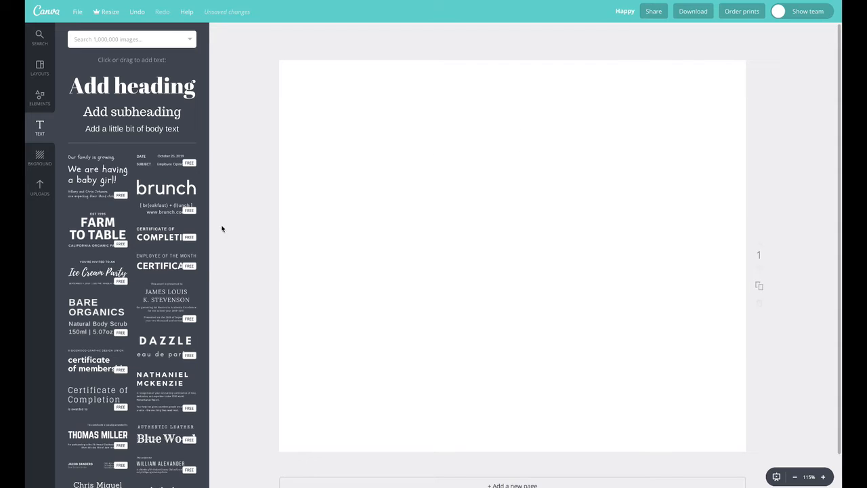
scroll(118, 241, down, 1)
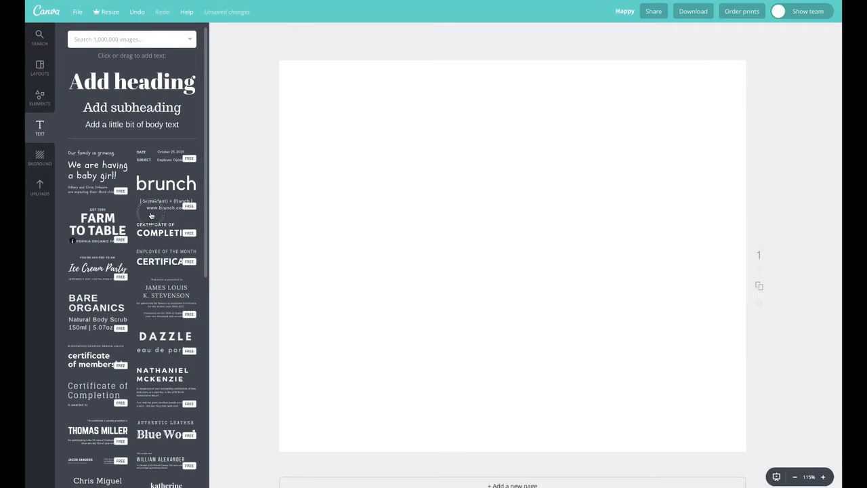
drag(98, 227, 426, 253)
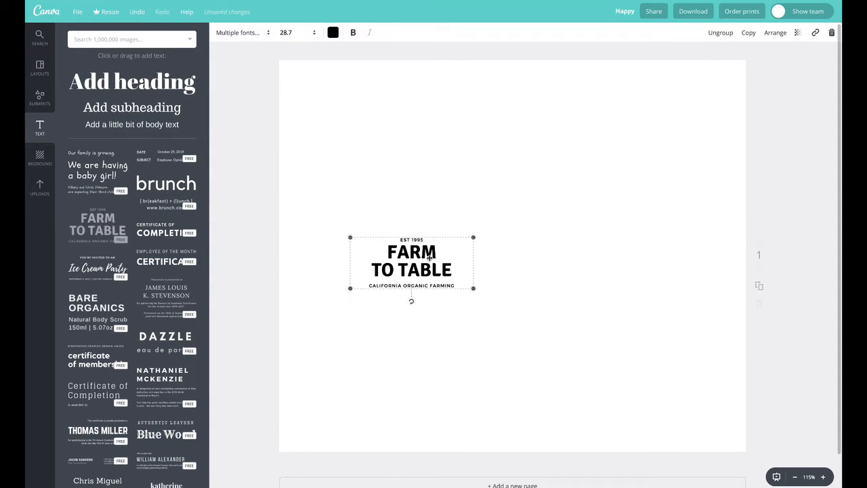
Step: Enlarge the FARM TO TABLE text group to roughly the page's full width and position it in the upper middle of the page
scroll(147, 290, down, 3)
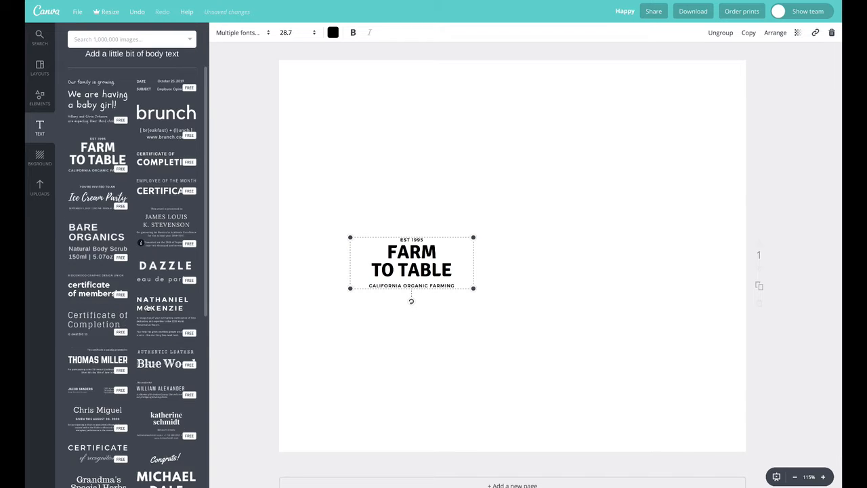
scroll(152, 323, down, 4)
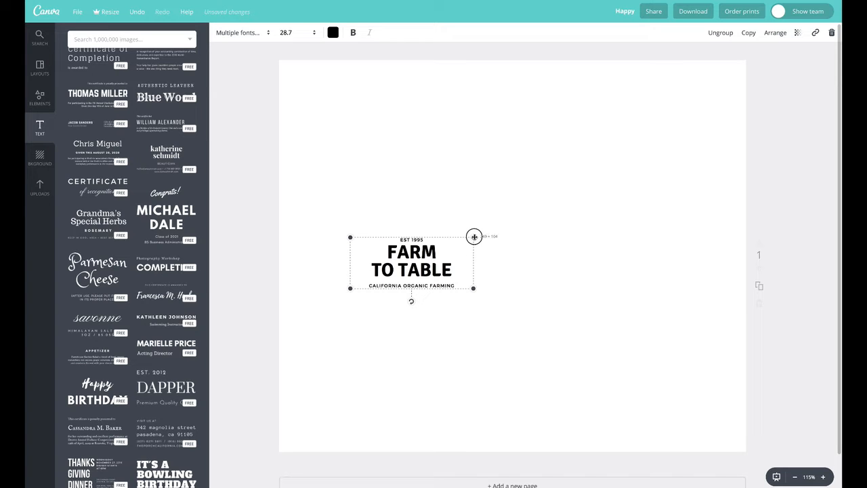
drag(474, 237, 797, 60)
drag(575, 154, 506, 192)
click(495, 117)
click(507, 197)
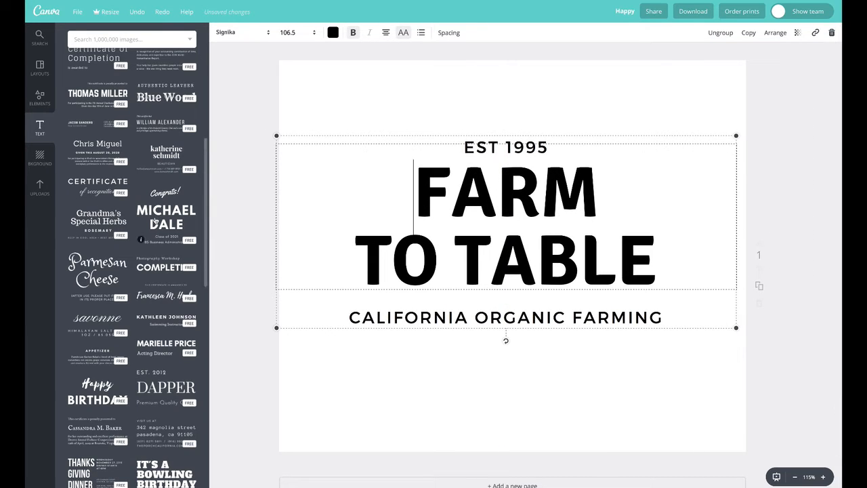
Step: Ungroup the text combination and shift its individual lines slightly
click(716, 33)
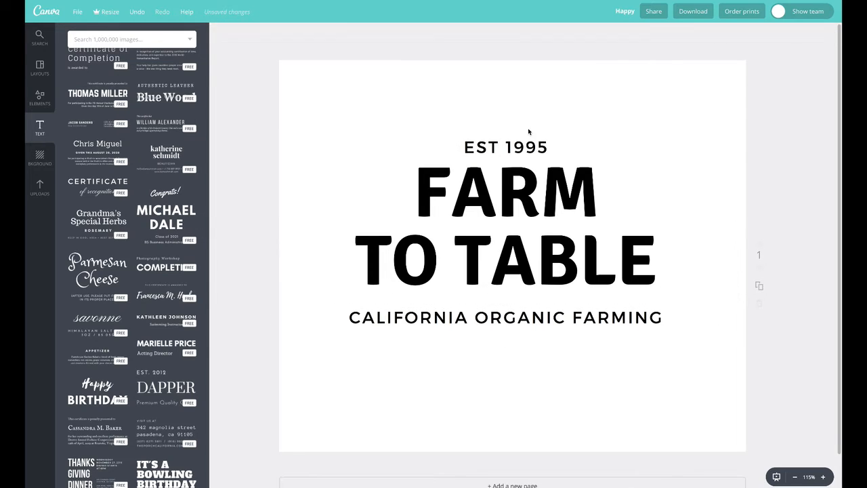
drag(476, 132, 518, 152)
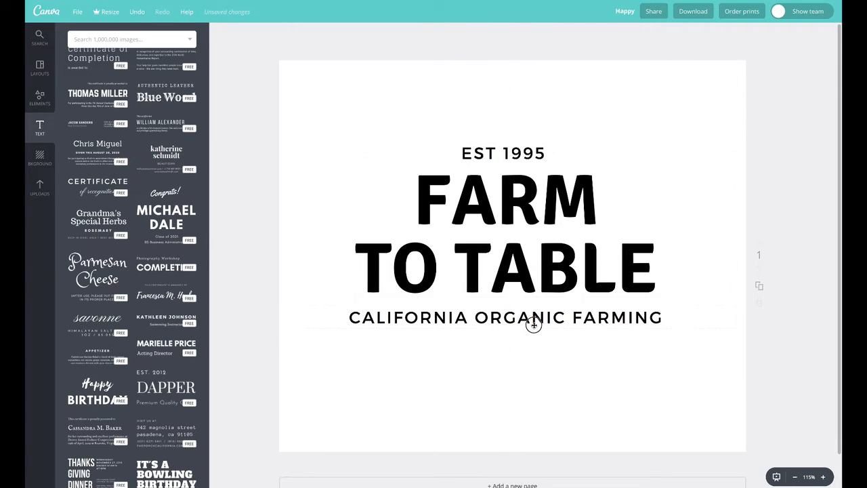
drag(534, 324, 541, 325)
Step: Group the three text lines again, enlarge the group to slightly wider than the page and reposition it
drag(349, 110, 606, 373)
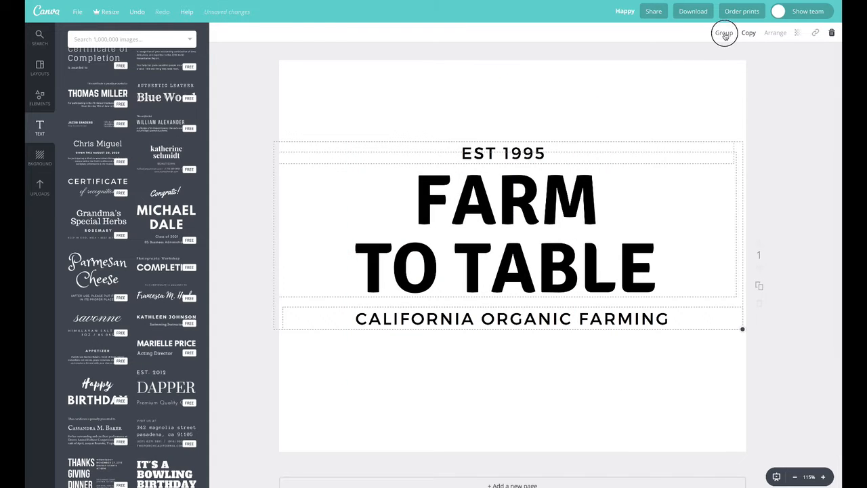
drag(543, 202, 547, 226)
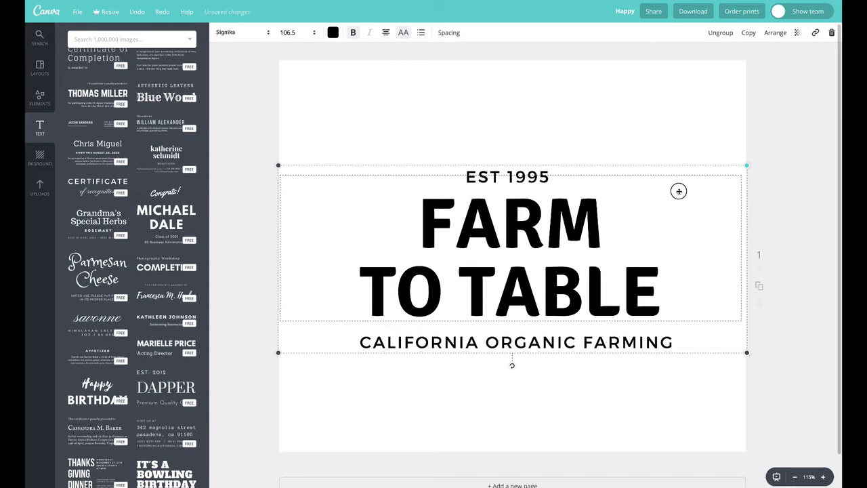
drag(746, 164, 449, 284)
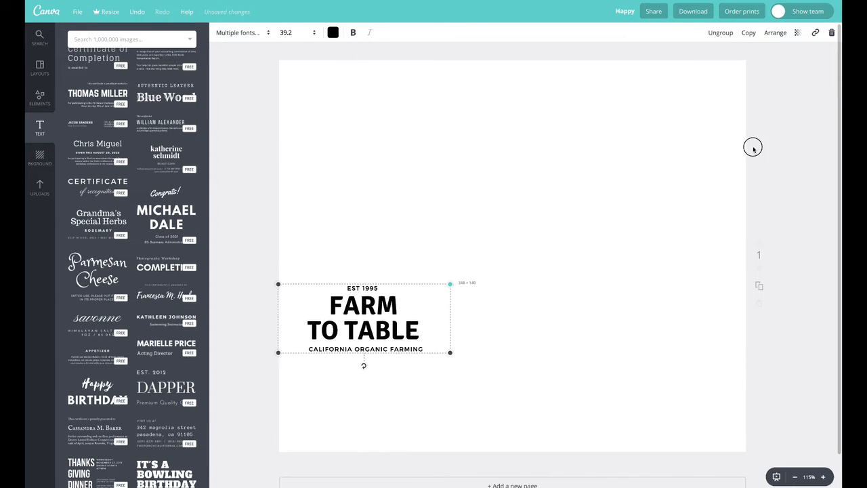
drag(753, 147, 803, 139)
drag(591, 202, 564, 196)
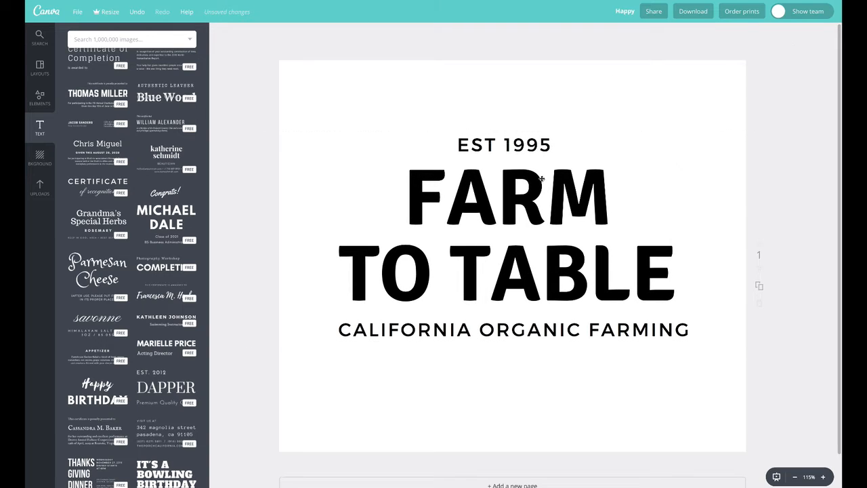
Step: Ungroup the text lines and color the FARM TO TABLE text light blue from the default palette
click(720, 32)
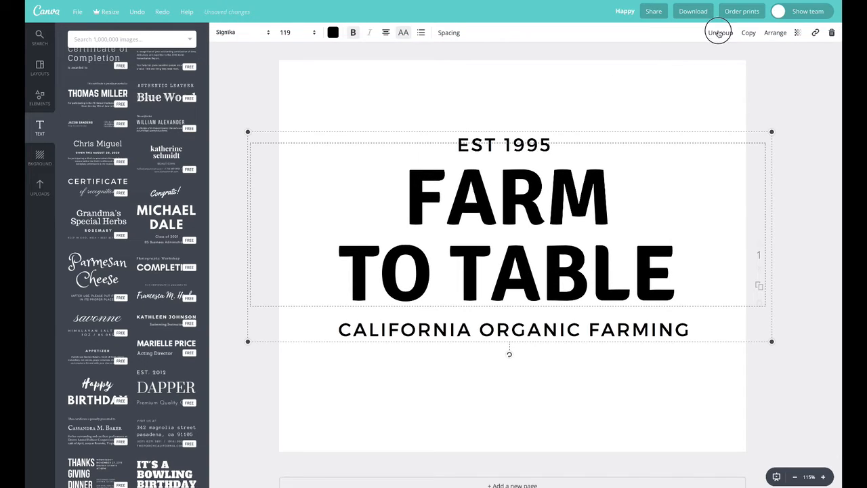
double_click(469, 197)
key(Left)
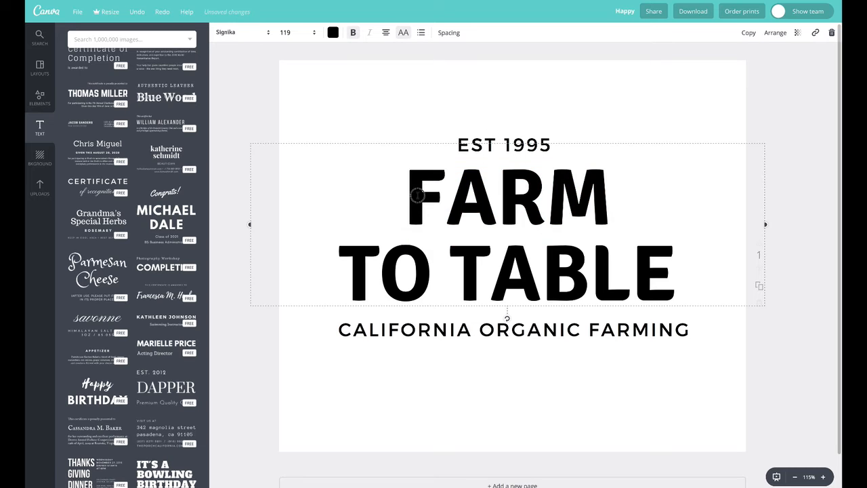
key(ctrl+a)
click(333, 33)
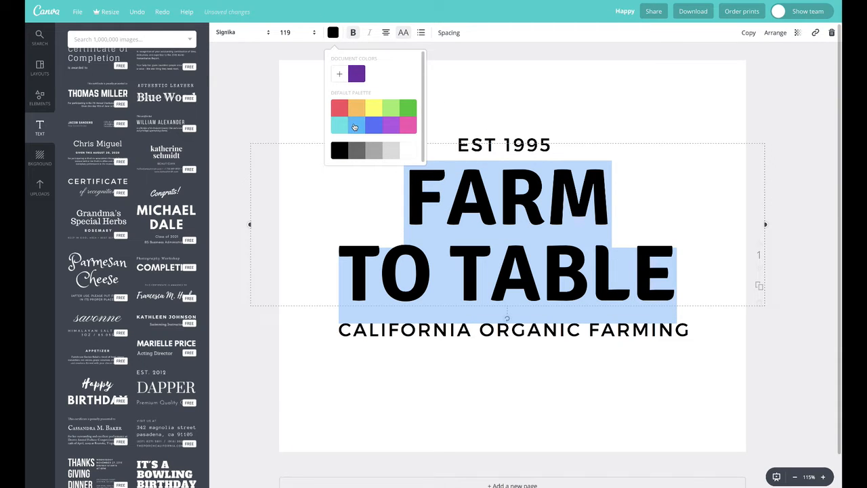
click(354, 127)
click(294, 85)
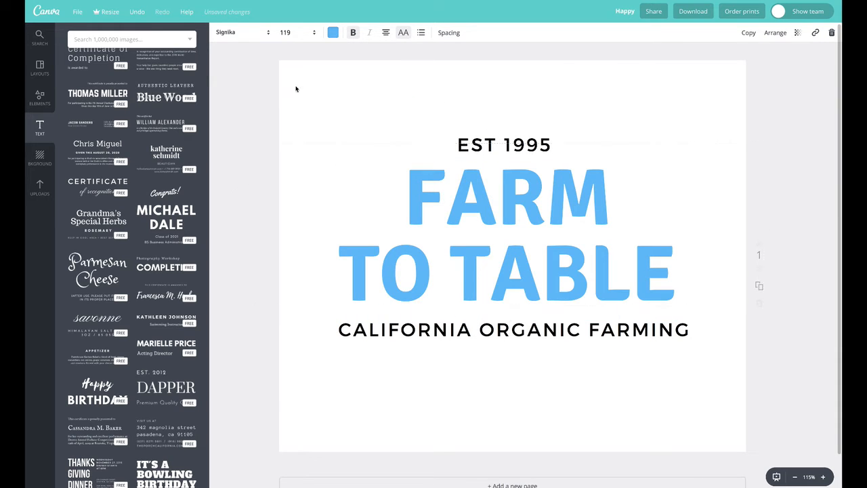
Step: Tighten the letter spacing of the CALIFORNIA ORGANIC FARMING line slightly
click(545, 331)
click(447, 32)
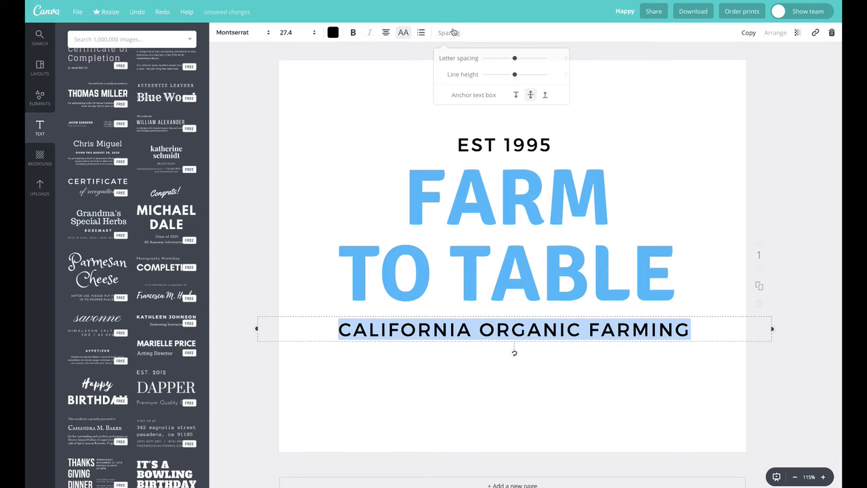
click(490, 59)
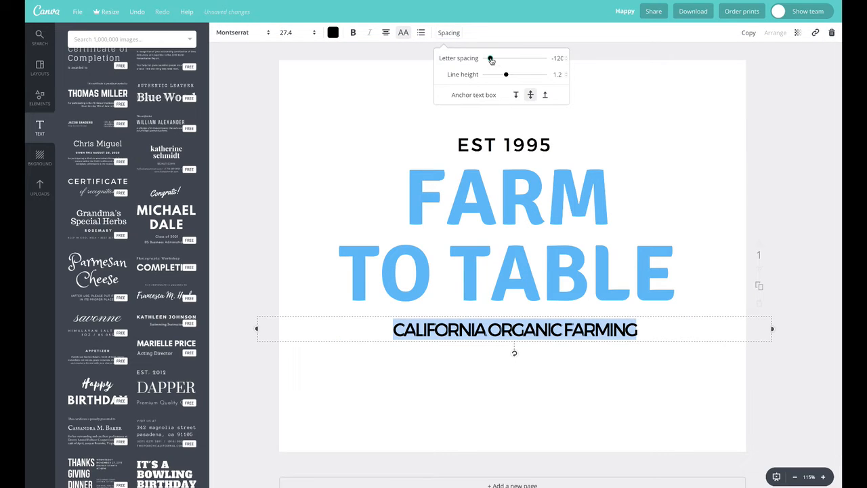
drag(491, 58, 500, 58)
click(352, 132)
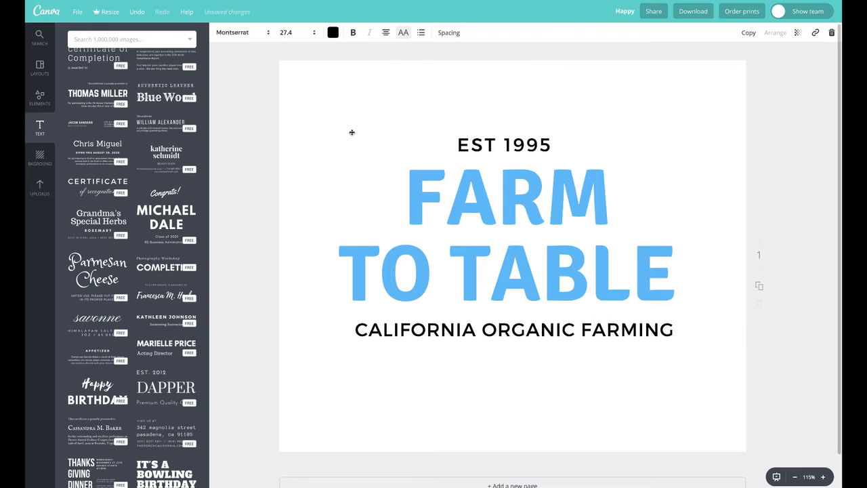
click(460, 144)
click(390, 104)
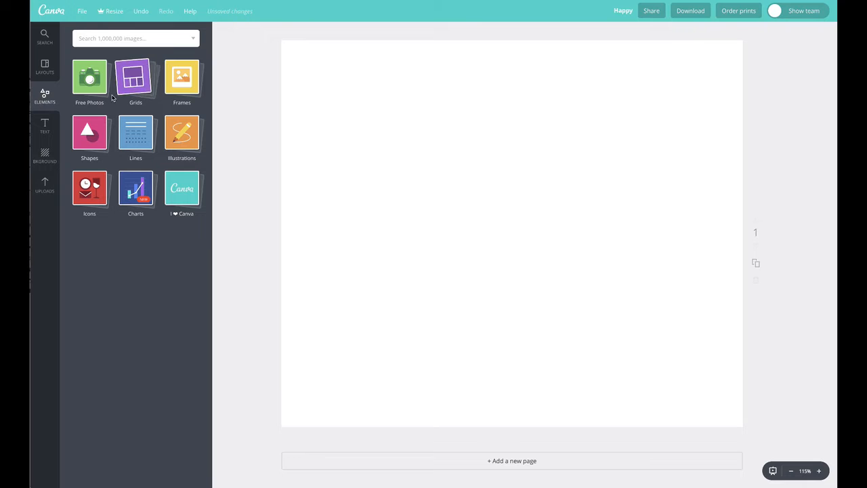
Step: Browse the square, circle, oval and triangle designs in the Shapes collection
click(88, 146)
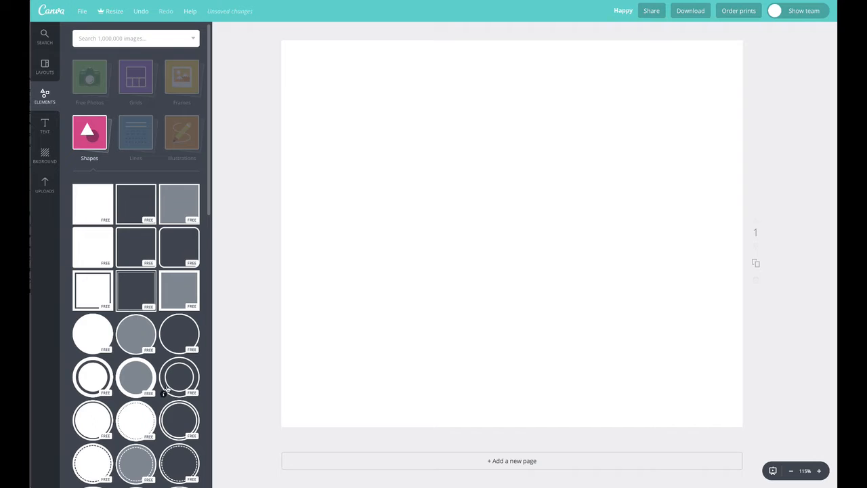
scroll(155, 392, down, 3)
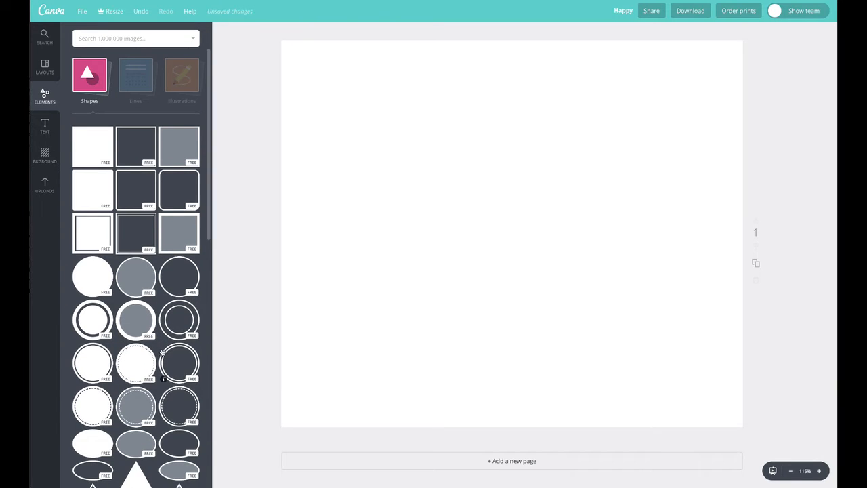
scroll(162, 351, down, 8)
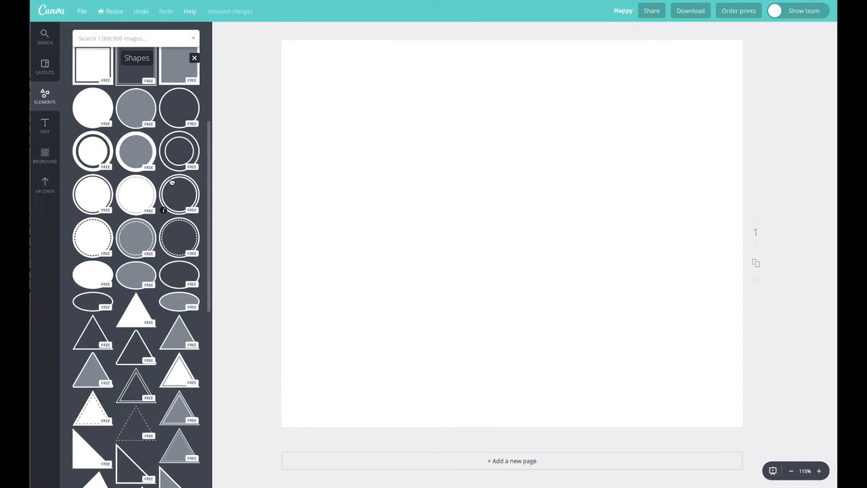
Step: Place the uploaded photo of the long-haired woman holding a cup and enlarge it to cover the whole page, shifted slightly left
click(45, 187)
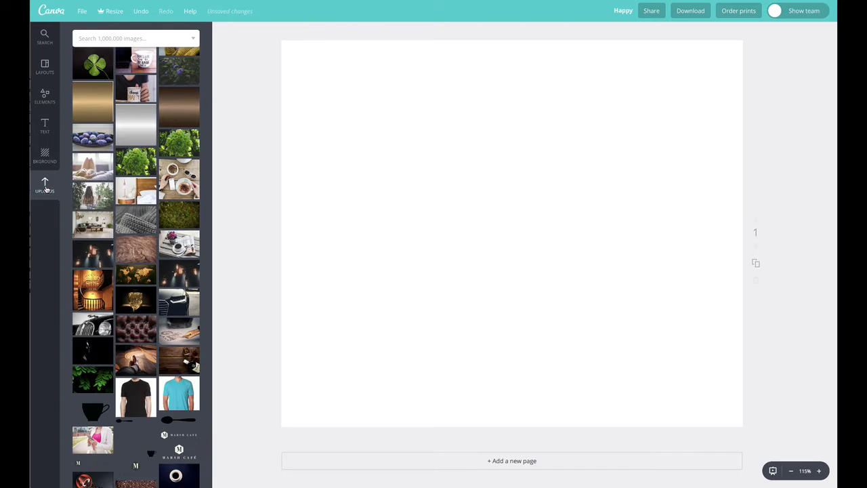
drag(95, 195, 487, 183)
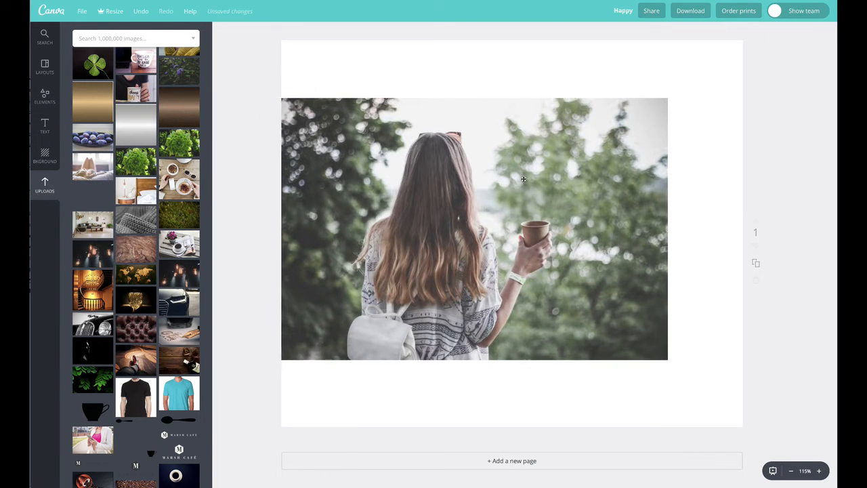
drag(550, 189, 551, 262)
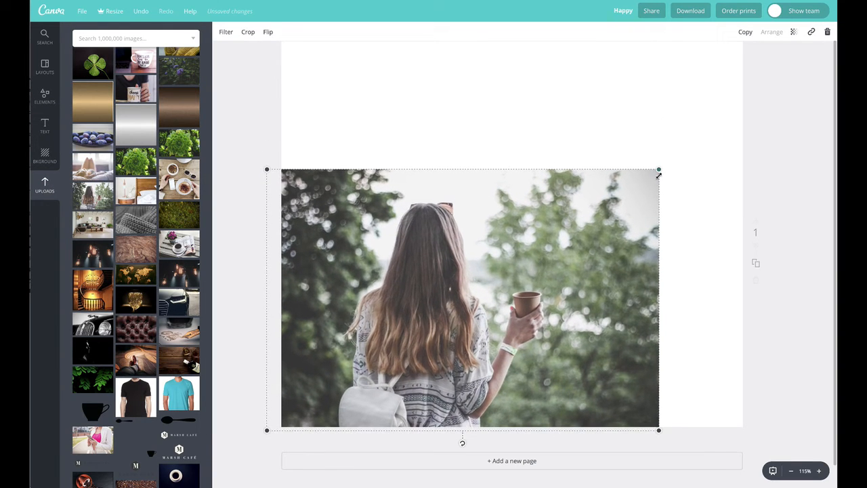
drag(660, 170, 843, 23)
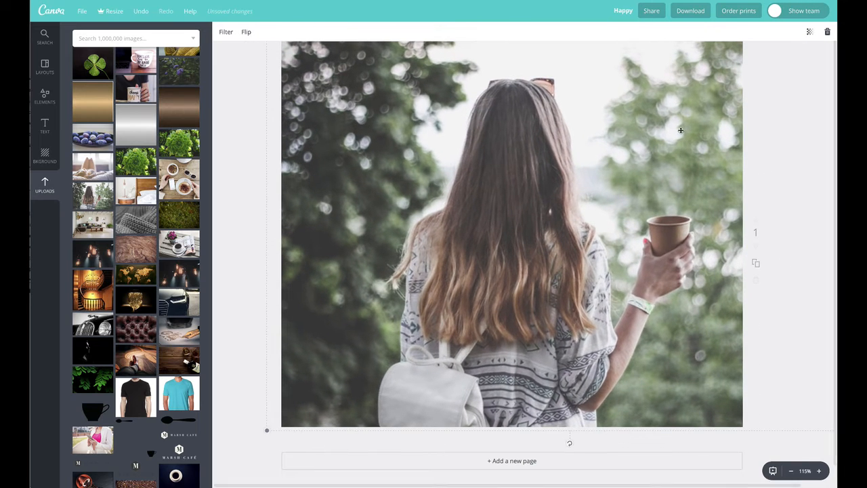
drag(437, 232, 398, 231)
click(235, 465)
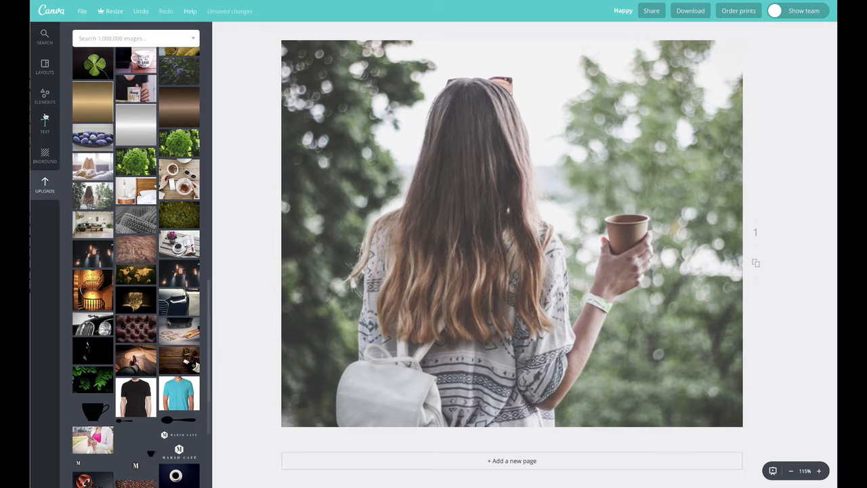
Step: Add a solid square shape over the middle of the photo and color it turquoise from the default palette
click(44, 96)
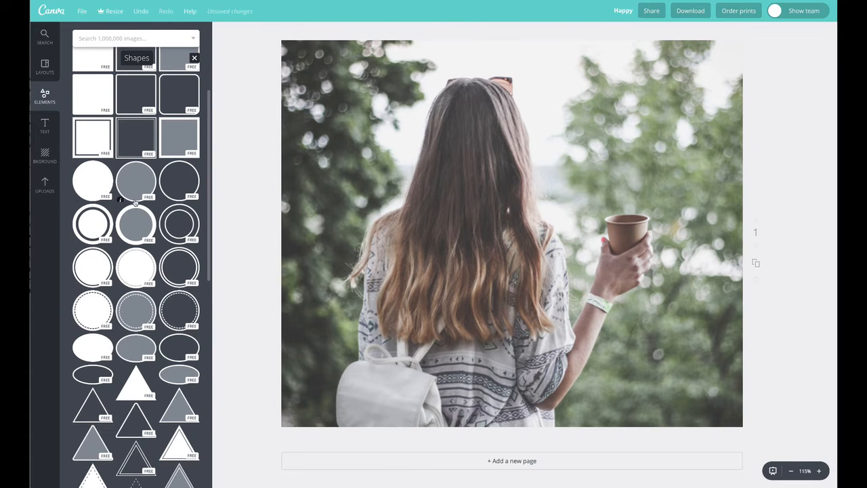
scroll(135, 203, up, 3)
scroll(143, 271, down, 4)
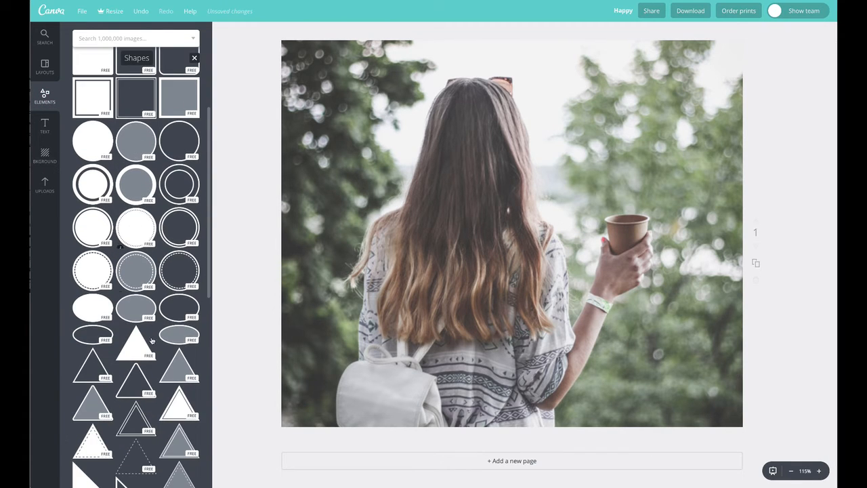
scroll(145, 355, up, 3)
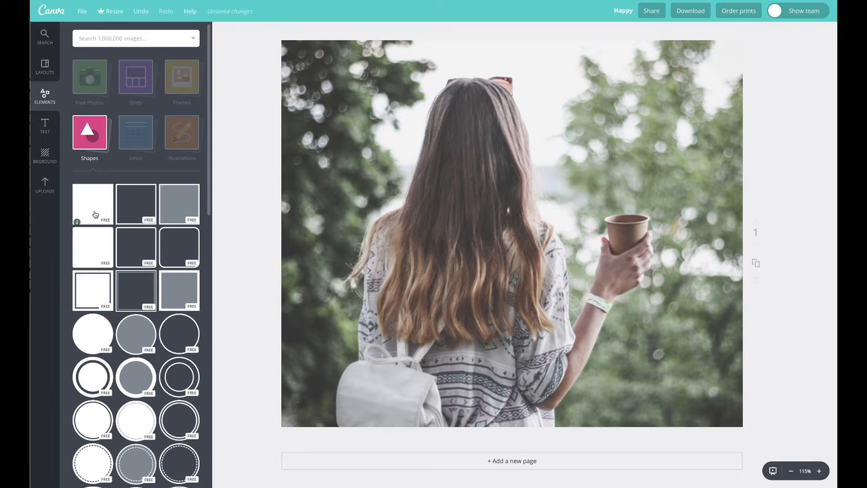
drag(93, 207, 494, 231)
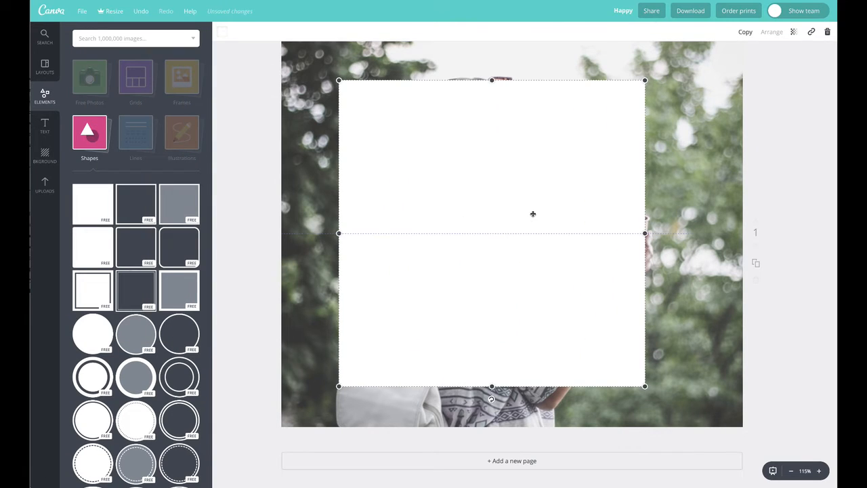
click(222, 31)
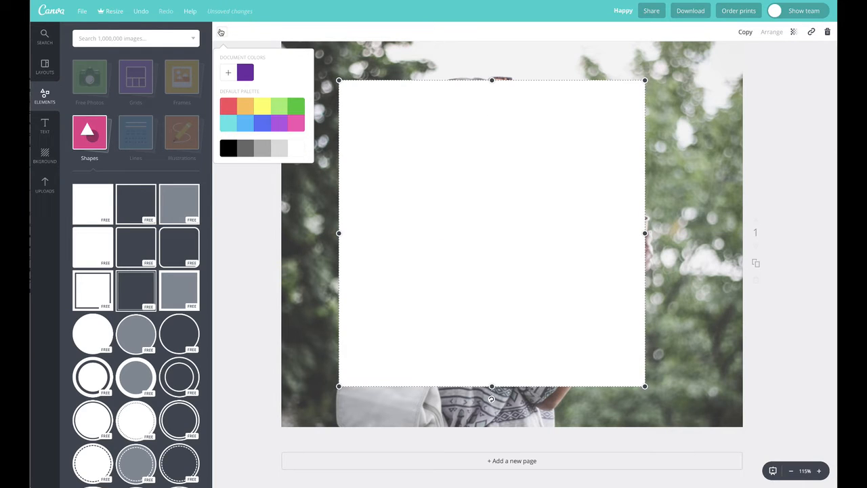
click(228, 123)
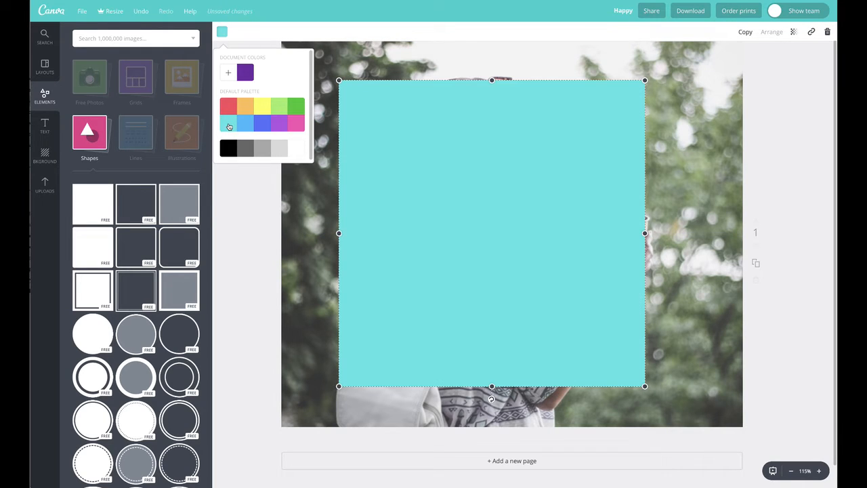
Step: Rotate the turquoise square diagonally, stretch it longer and move it so it fills only the page's upper-left corner
click(231, 307)
drag(569, 226, 537, 210)
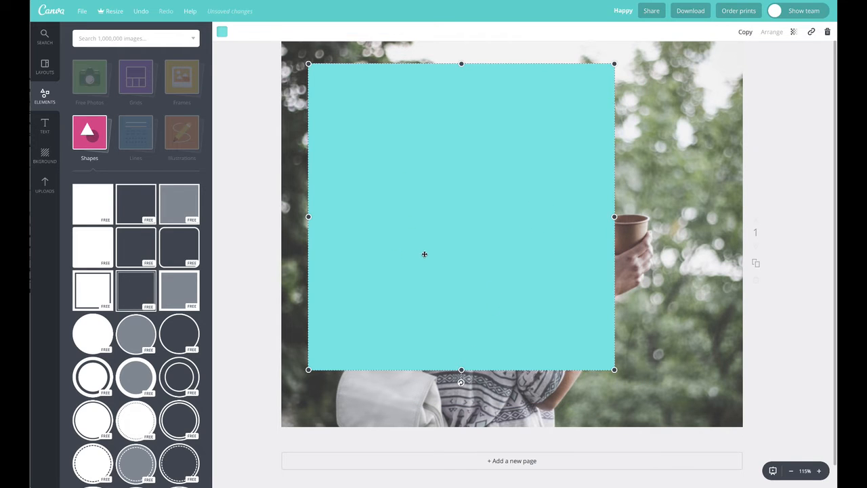
drag(460, 384, 374, 298)
drag(463, 287, 430, 375)
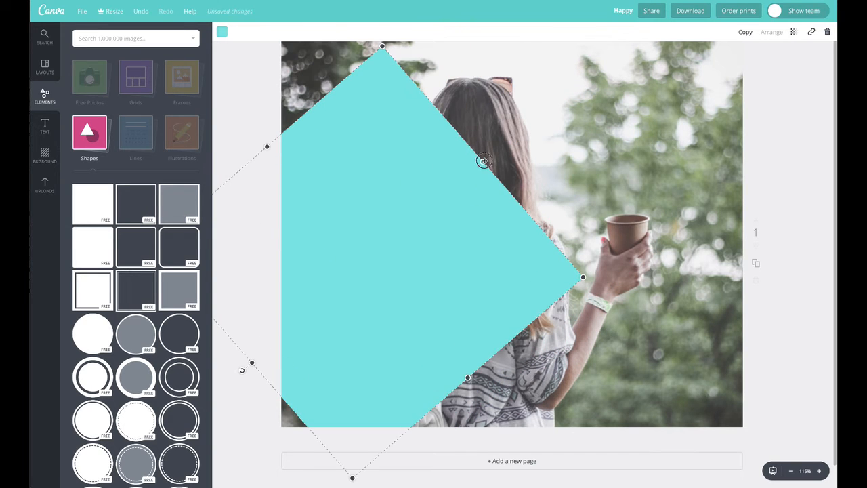
drag(483, 160, 718, 60)
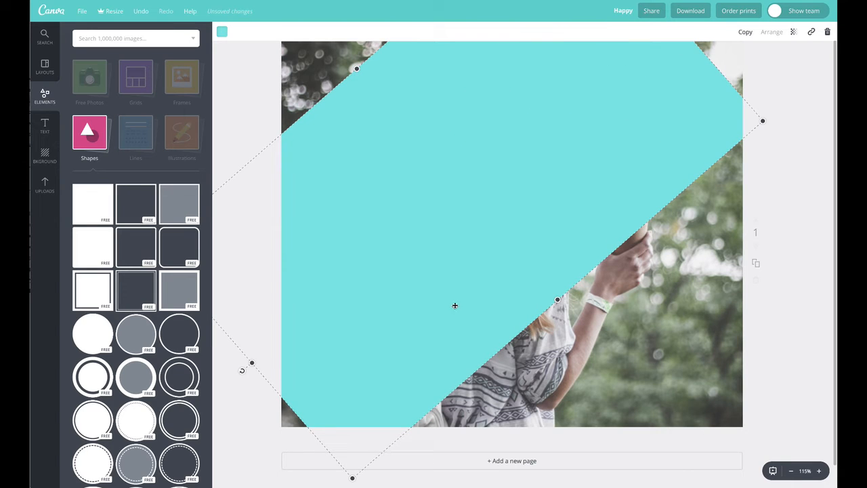
drag(454, 305, 329, 106)
click(802, 140)
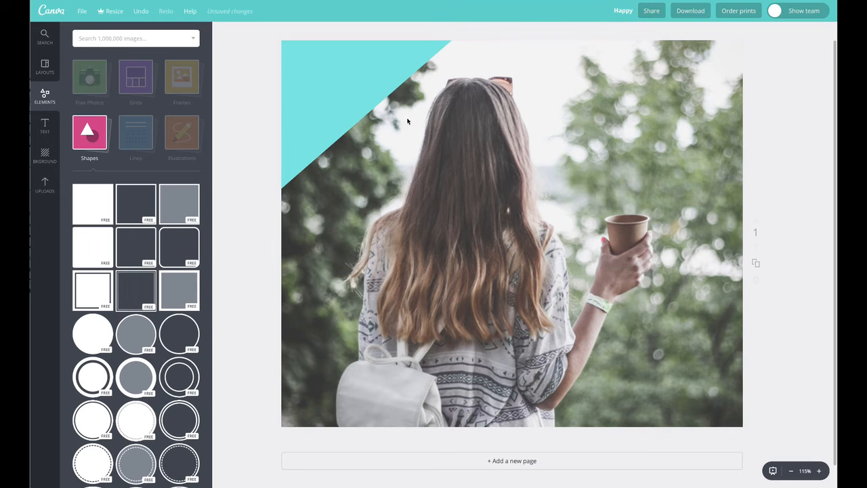
Step: Duplicate the turquoise corner shape and place the copy across the page's lower-right corner
click(338, 81)
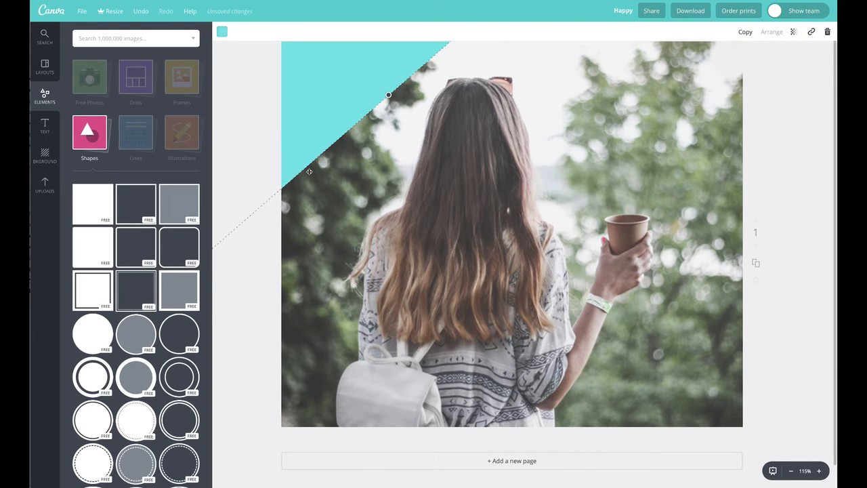
click(747, 34)
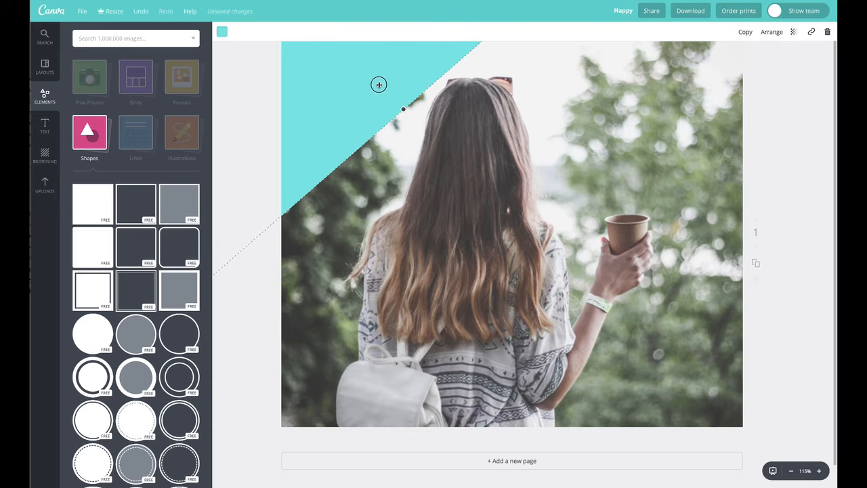
drag(378, 84, 601, 337)
drag(446, 125, 720, 370)
click(790, 143)
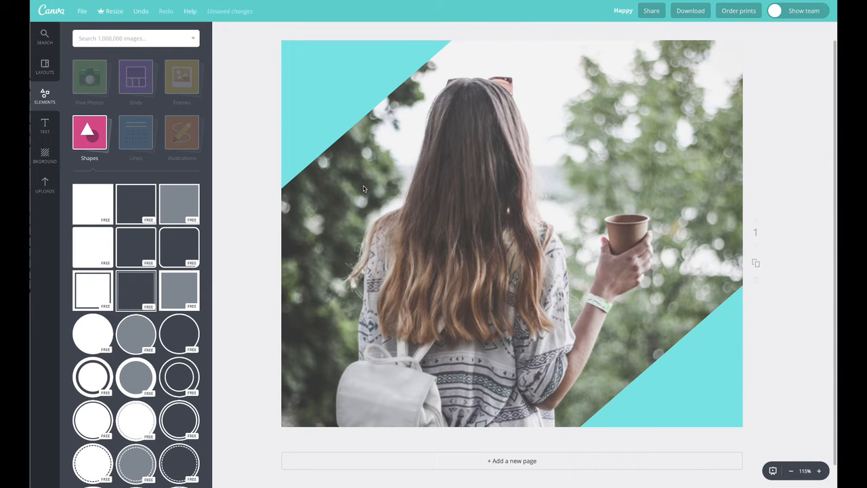
Step: Delete both turquoise corner shapes from the photo
click(338, 102)
key(Delete)
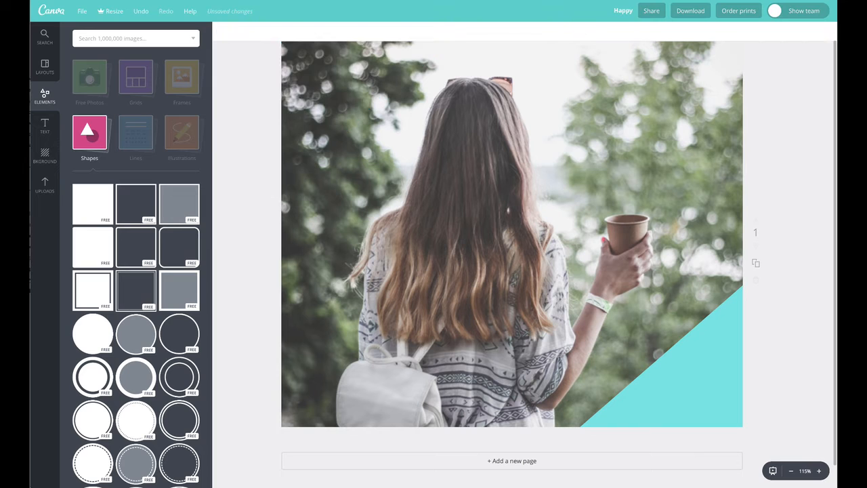
click(657, 363)
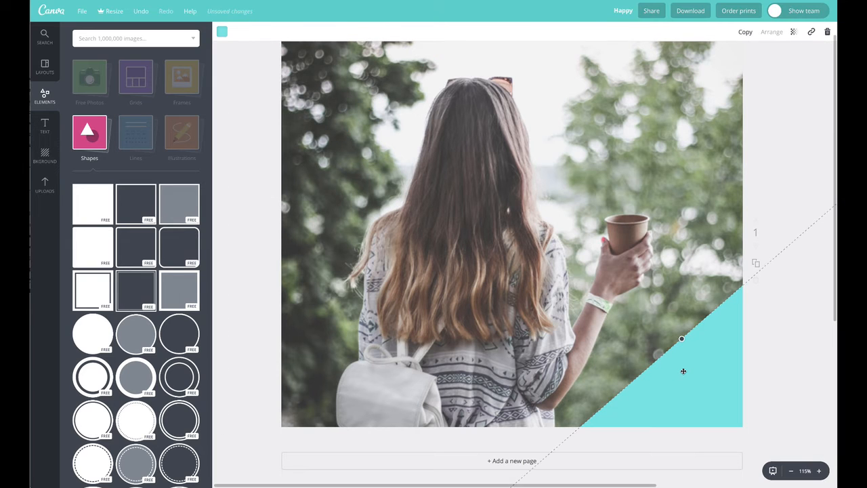
key(Delete)
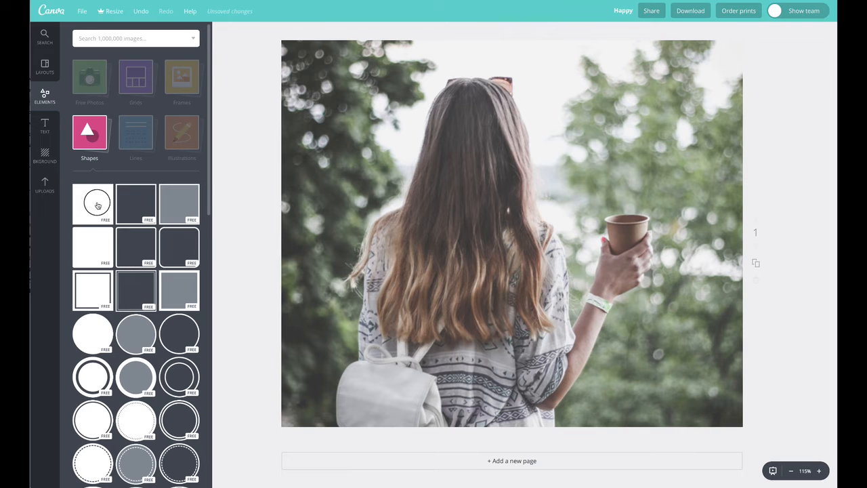
Step: Add a solid square shape over the photo and color it turquoise from the default palette
drag(96, 206, 453, 180)
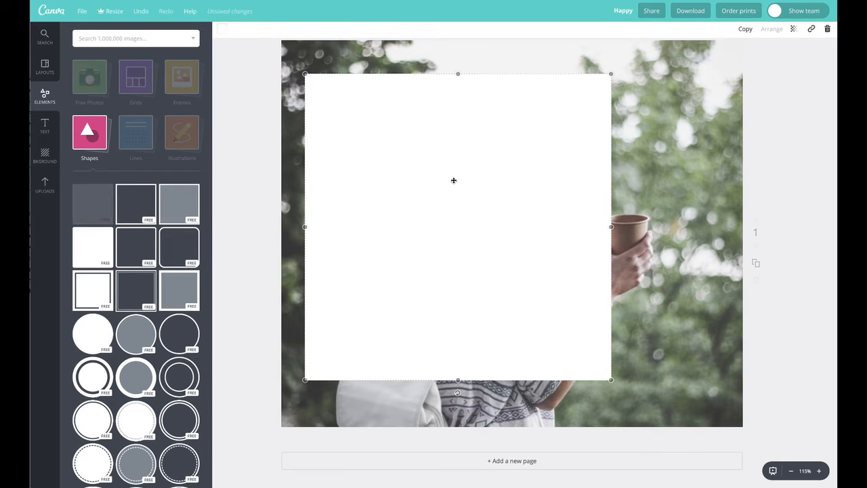
click(222, 32)
click(228, 123)
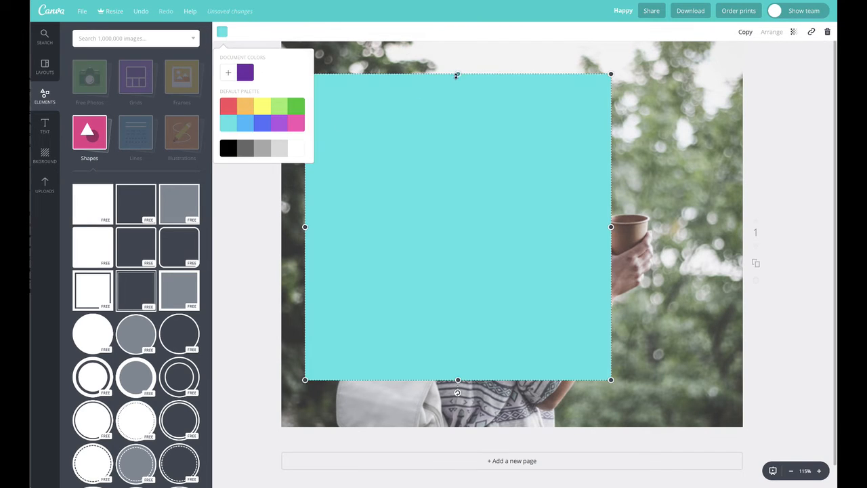
Step: Flatten the turquoise square into a wide horizontal banner and position it across the middle of the page
drag(457, 75, 475, 340)
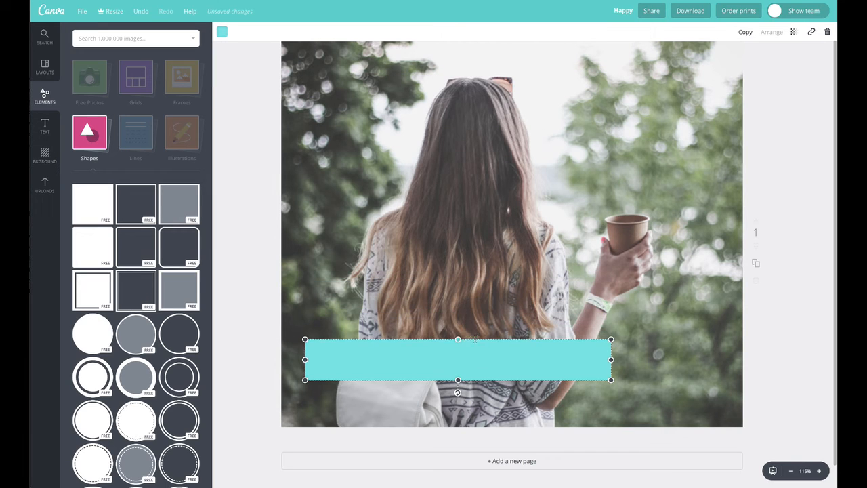
drag(611, 359, 658, 231)
drag(520, 250, 519, 271)
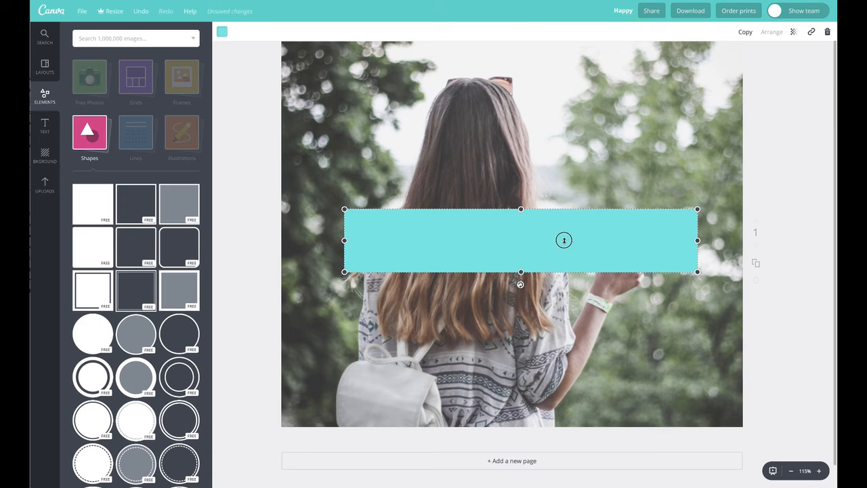
drag(565, 240, 561, 229)
click(251, 111)
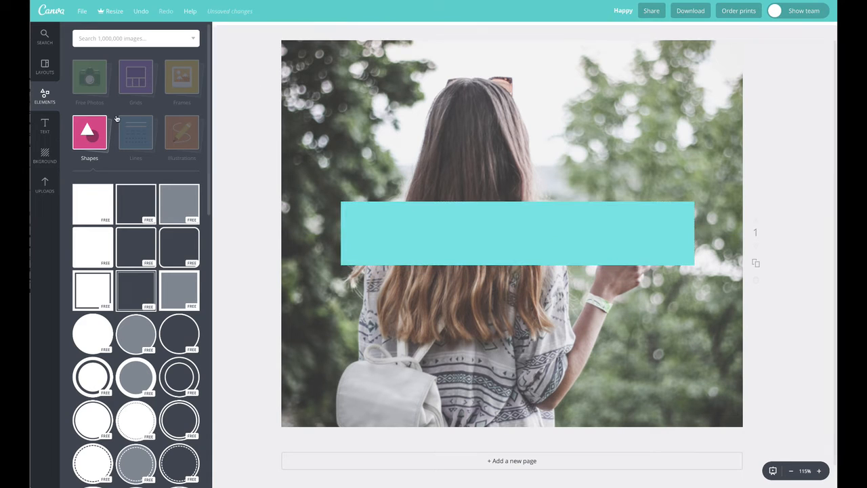
Step: Add a heading text placeholder on the turquoise banner and color its text white
click(46, 127)
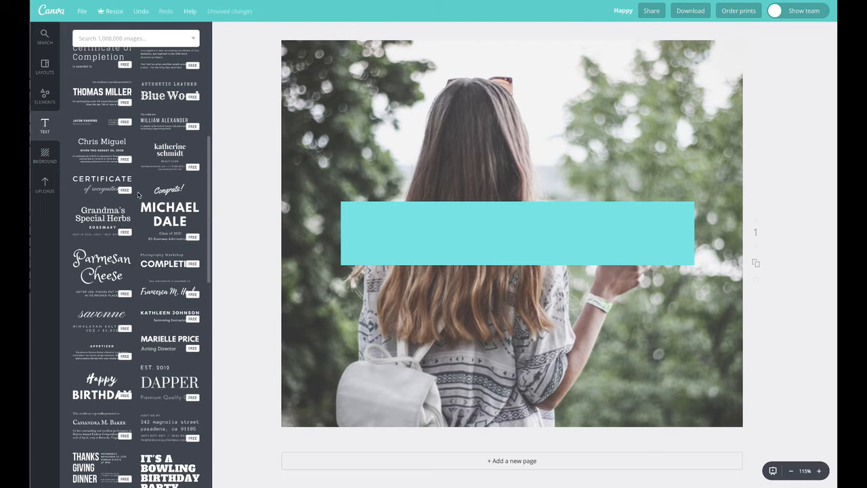
scroll(137, 169, up, 5)
drag(132, 86, 472, 221)
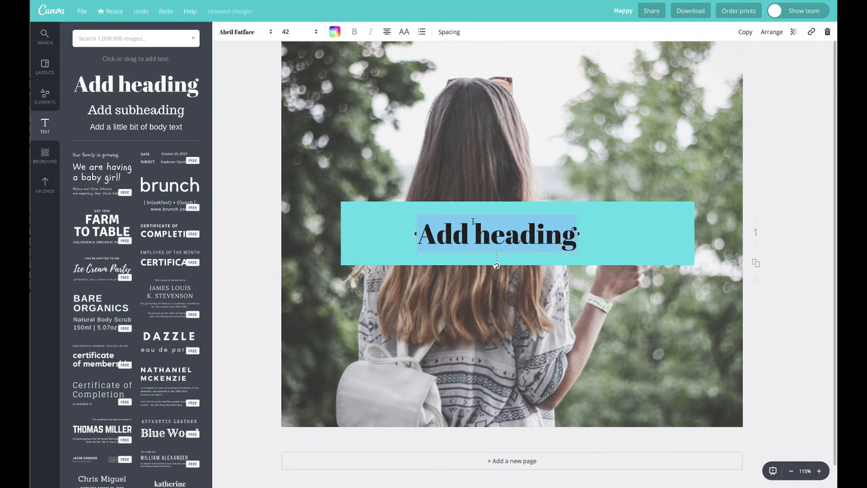
click(334, 32)
click(409, 150)
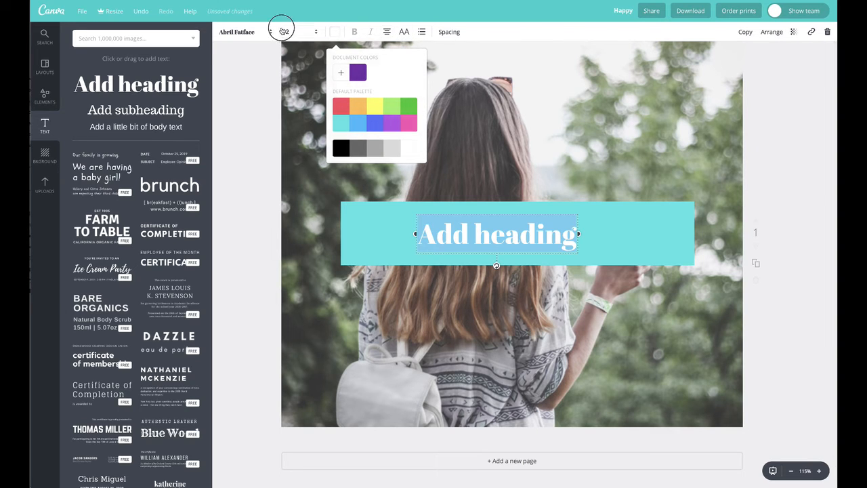
Step: Set the heading's font size to 56, widen its text box to fit one line and center it on the banner
click(282, 31)
click(288, 231)
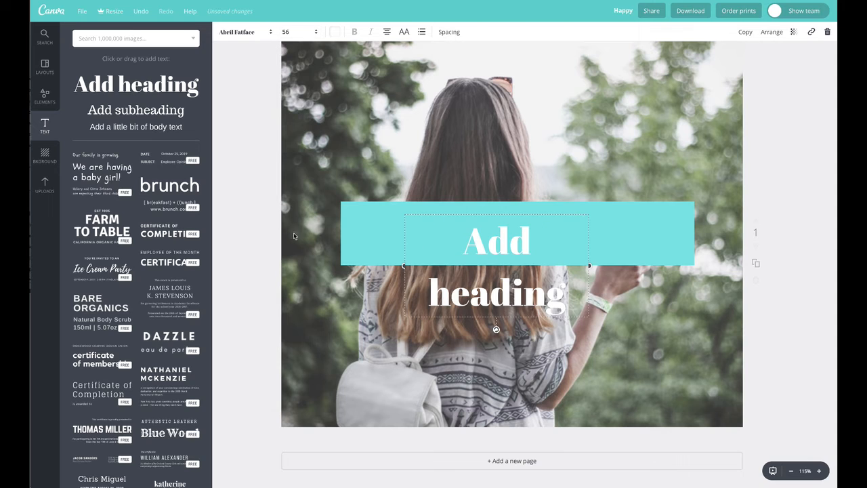
drag(590, 267, 691, 262)
mouse_move(542, 242)
mouse_down()
mouse_move(562, 242)
mouse_move(548, 242)
mouse_up()
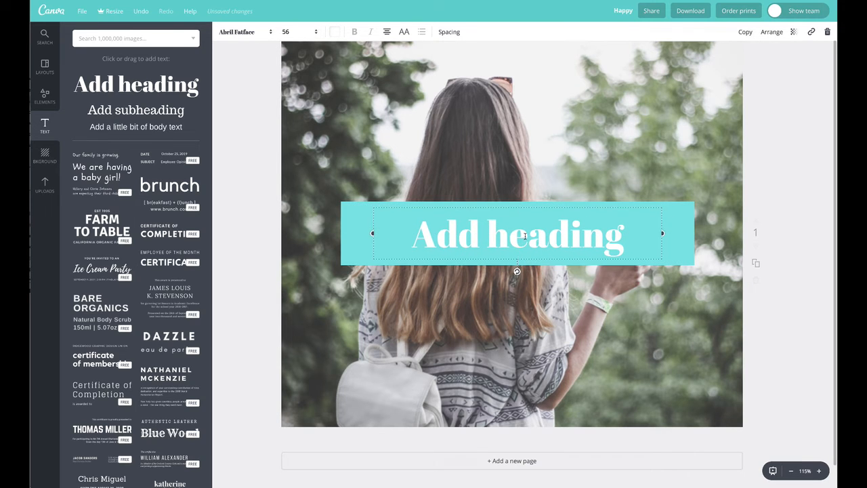
Step: Shrink the turquoise banner from its upper-left corner to fit the heading more closely and reposition it behind the text
click(359, 226)
drag(341, 201, 394, 211)
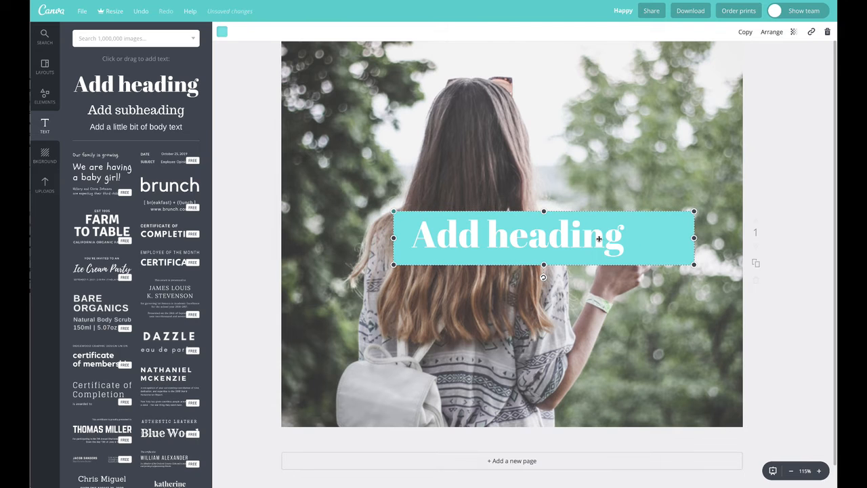
drag(687, 237, 650, 237)
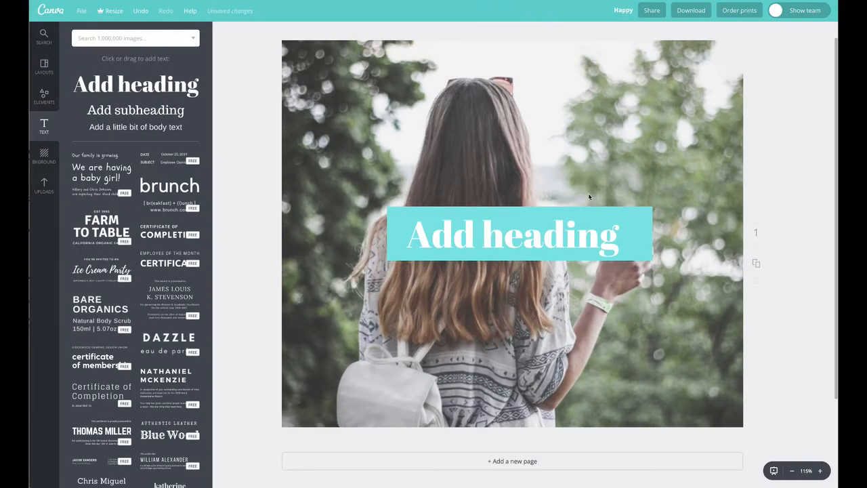
Step: Move the heading aside, shorten the banner's right end and place the heading back in the banner's center
double_click(595, 210)
click(456, 136)
drag(498, 241, 500, 300)
click(538, 218)
drag(652, 232, 637, 233)
drag(574, 285, 566, 235)
Step: Set the turquoise banner's transparency to 85
click(635, 211)
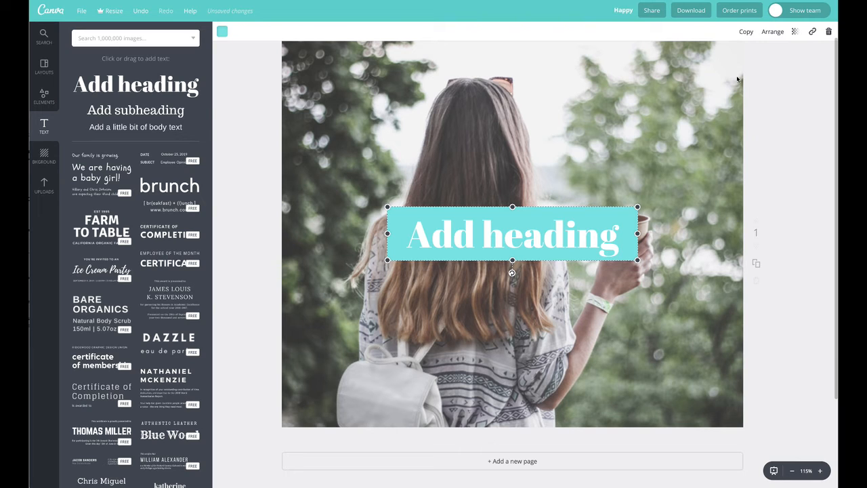
click(796, 32)
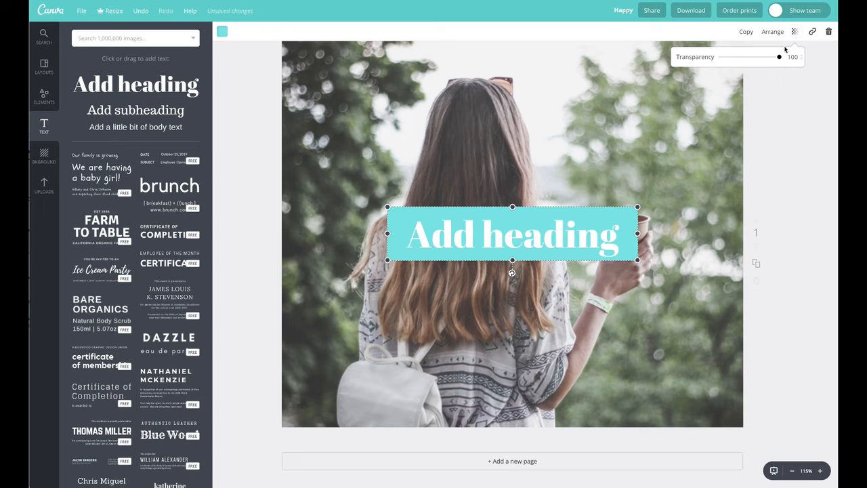
drag(778, 59, 773, 60)
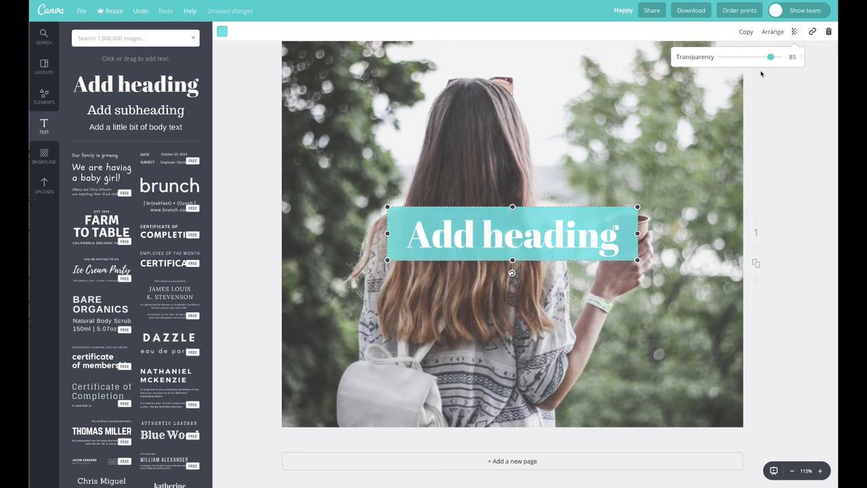
click(770, 189)
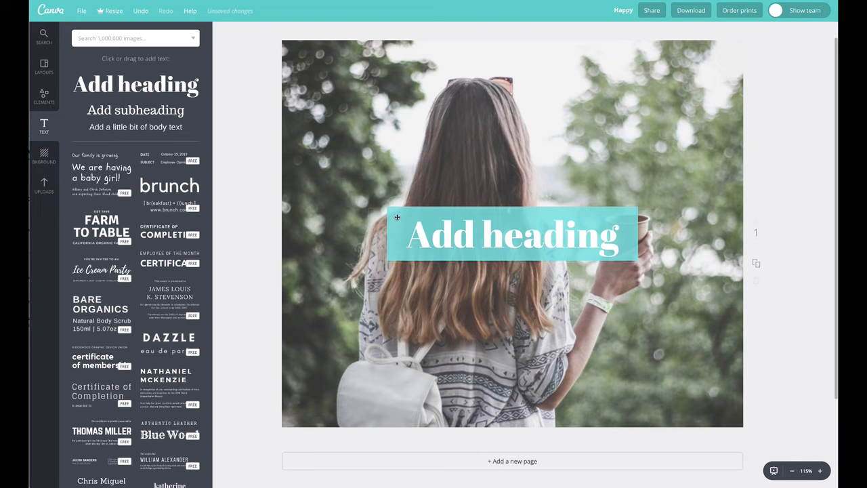
Step: Move the banner and its heading down to the lower part of the photo, below the hair
drag(449, 250, 441, 168)
drag(474, 257, 475, 364)
drag(506, 163, 517, 370)
click(366, 339)
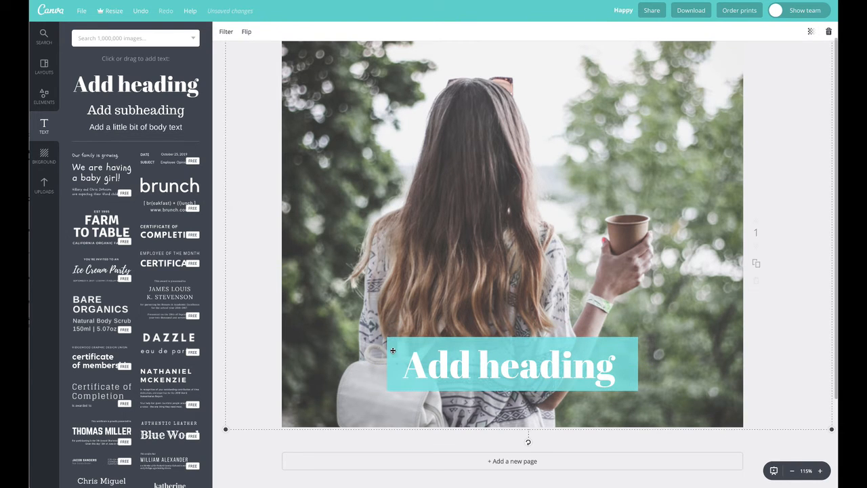
Step: Delete the heading and the turquoise banner, leaving only the photo on the page
click(476, 361)
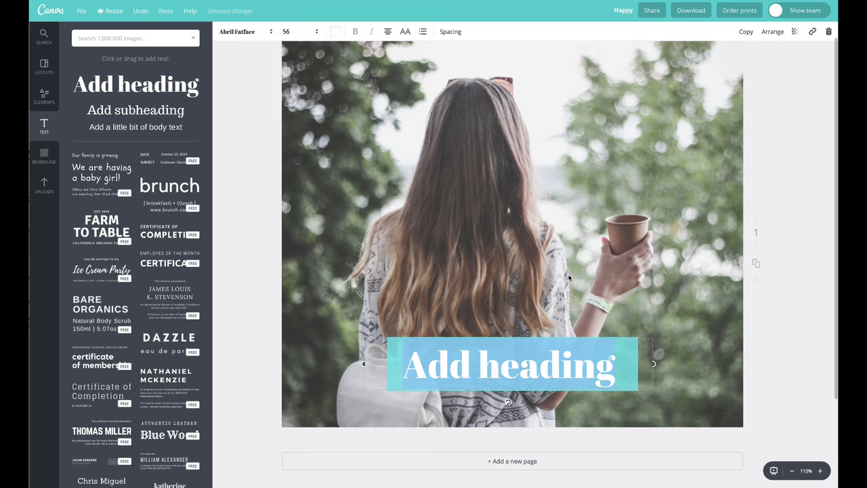
click(829, 32)
click(515, 372)
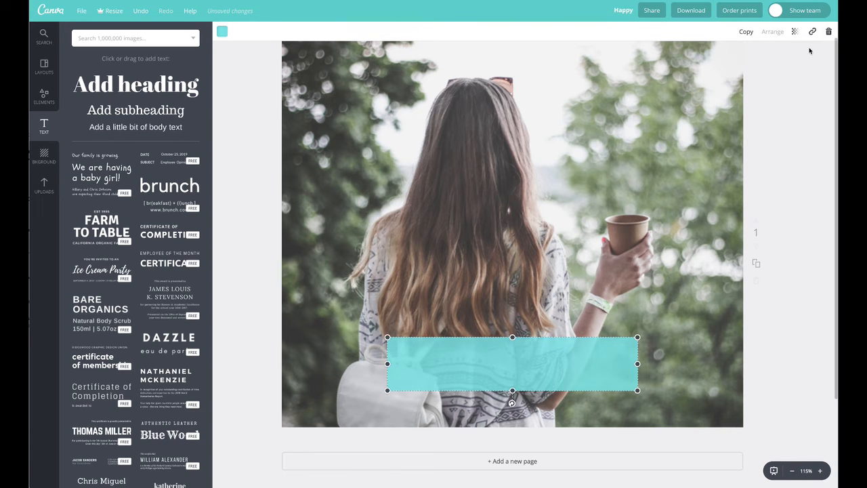
click(828, 32)
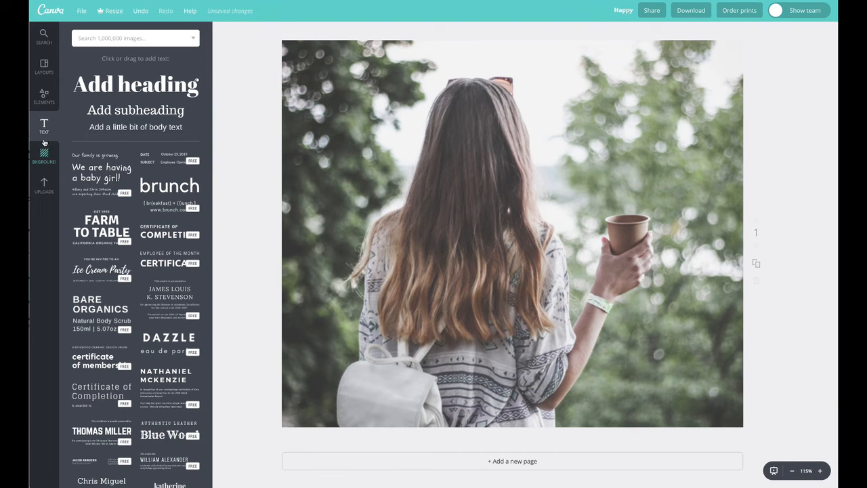
Step: Add the white outlined hexagon from the Shapes collection over the photo and shrink it to cover the woman's lower hair
click(44, 98)
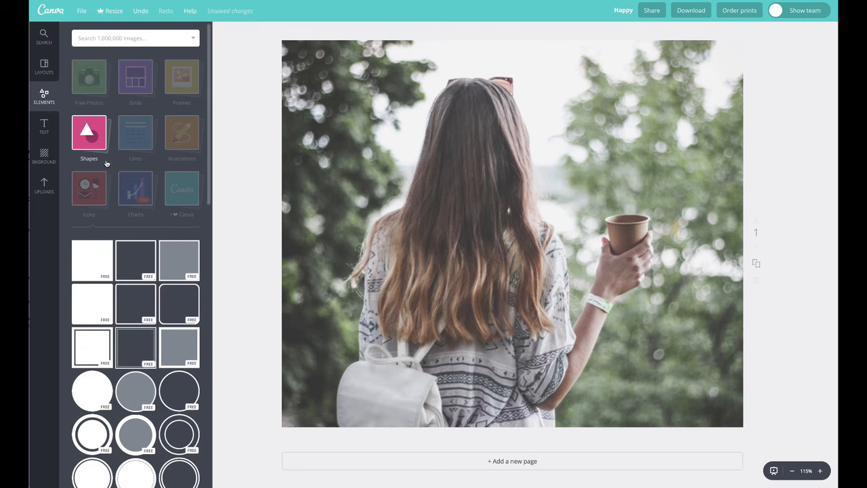
scroll(143, 308, down, 3)
scroll(138, 348, down, 3)
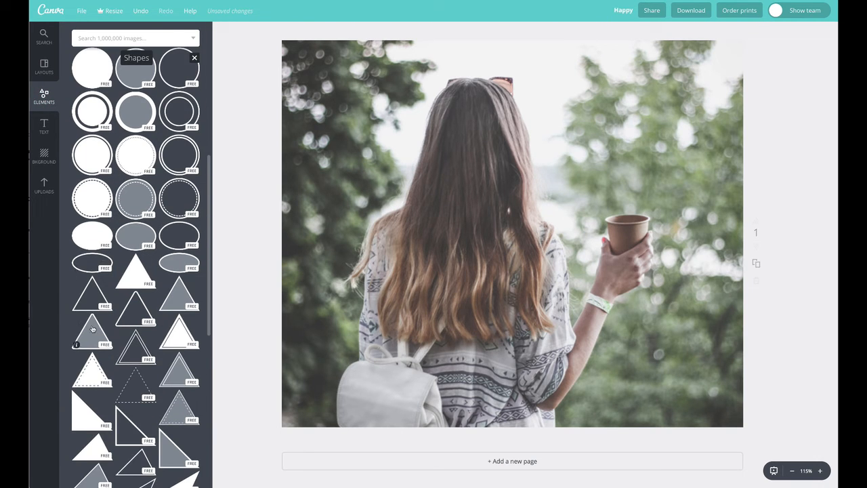
scroll(111, 357, down, 5)
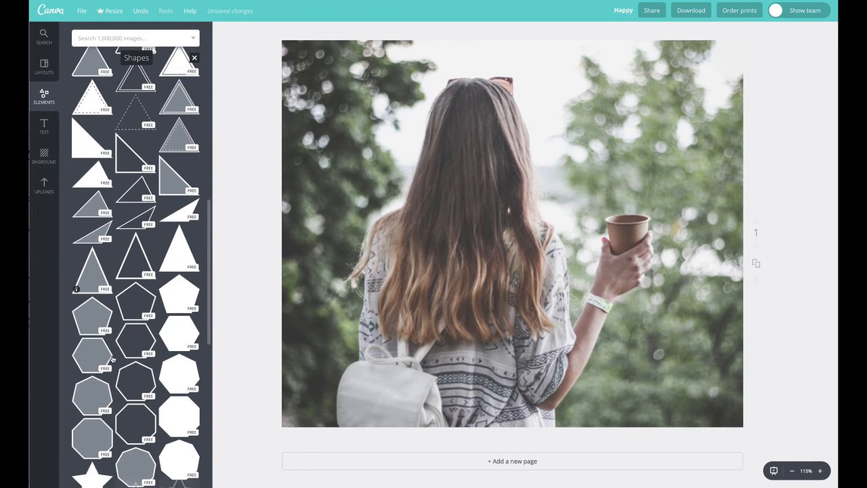
drag(132, 339, 485, 203)
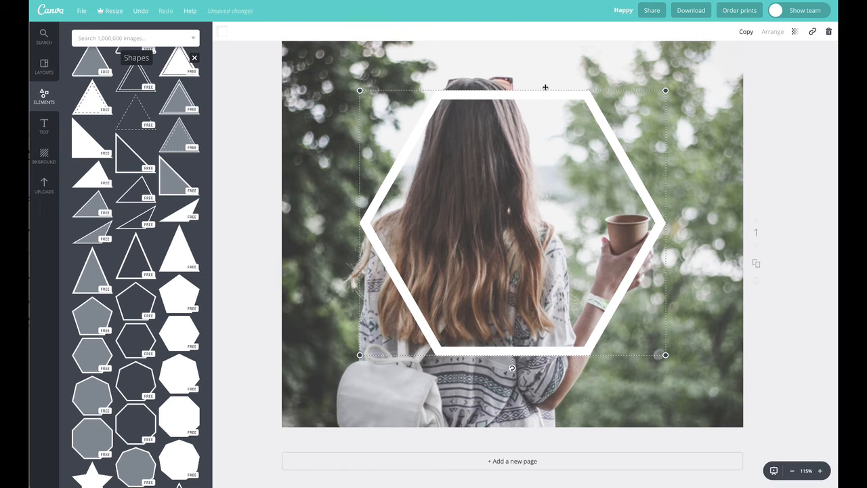
drag(666, 88, 568, 198)
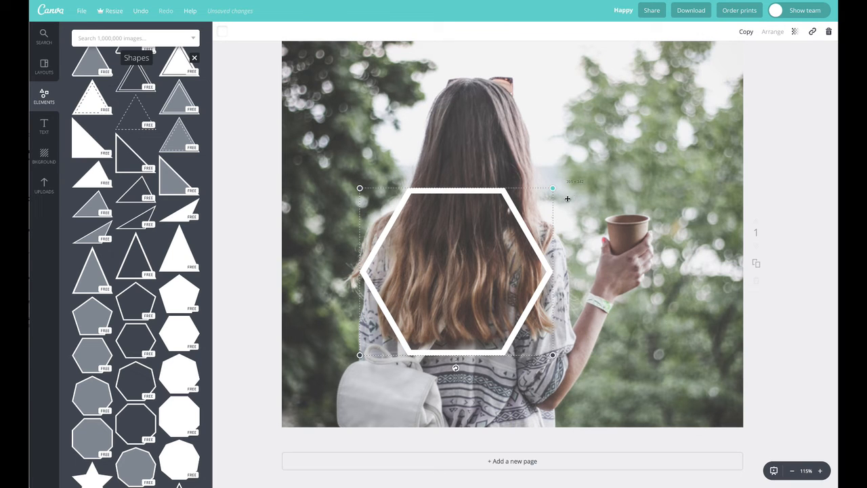
Step: Move the hexagon to the middle of the photo and center the enlarged FARM TO TABLE text layout inside it
drag(516, 224, 573, 186)
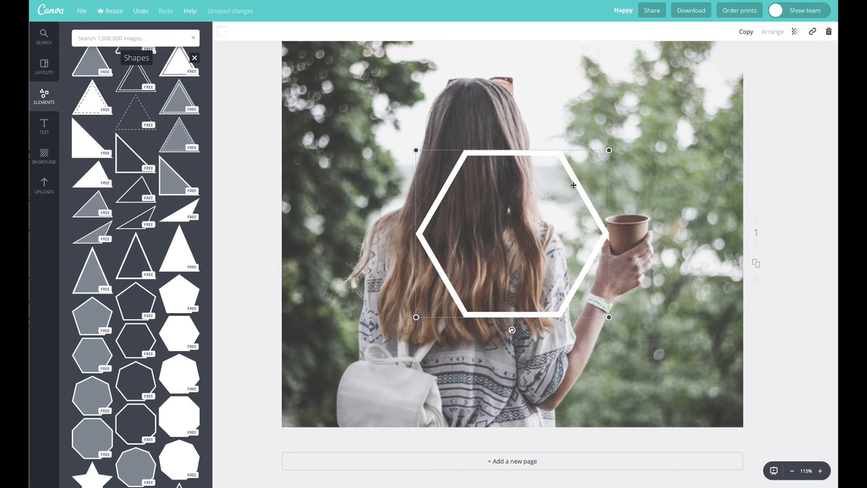
click(44, 126)
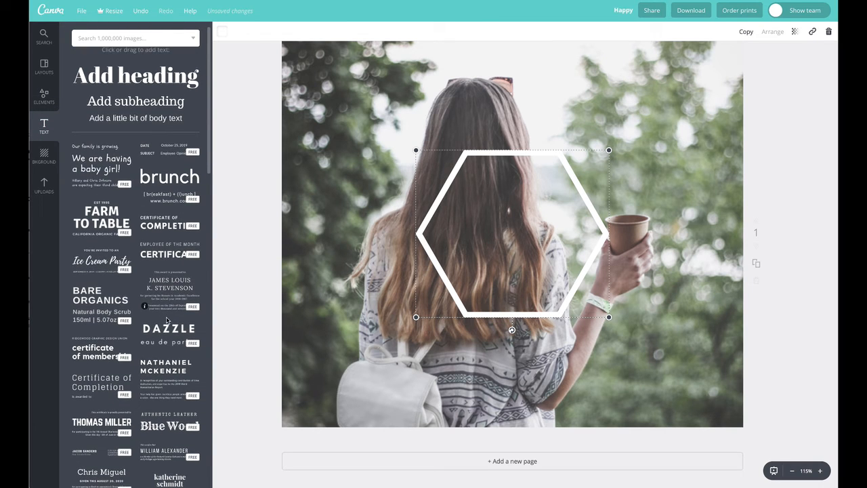
scroll(166, 320, down, 1)
drag(102, 204, 490, 242)
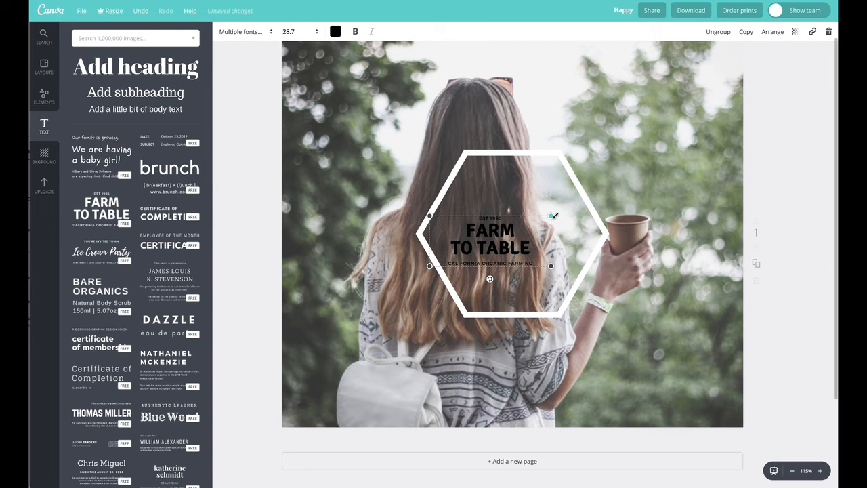
drag(552, 216, 642, 177)
drag(568, 231, 546, 231)
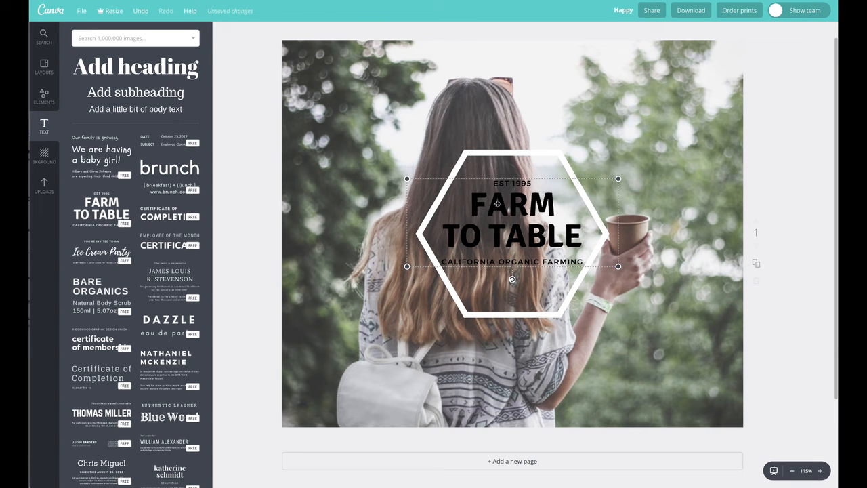
Step: Color all three lines of the FARM TO TABLE text layout white and nudge the hexagon up slightly
click(335, 31)
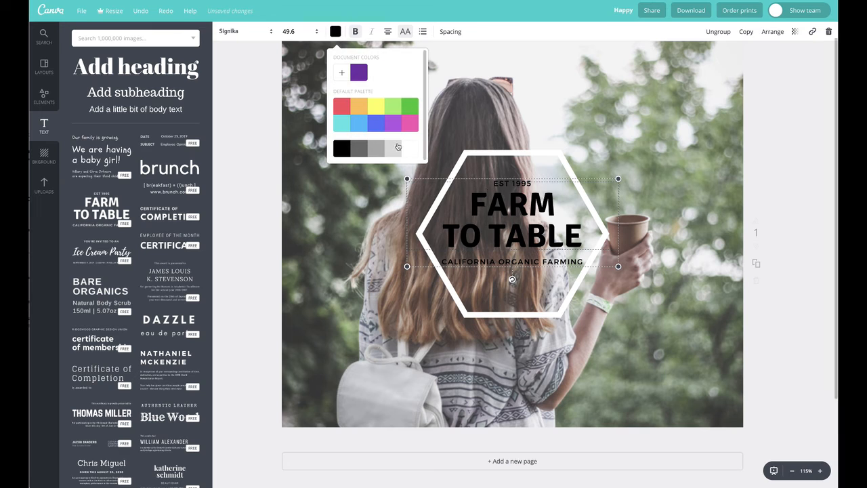
click(413, 153)
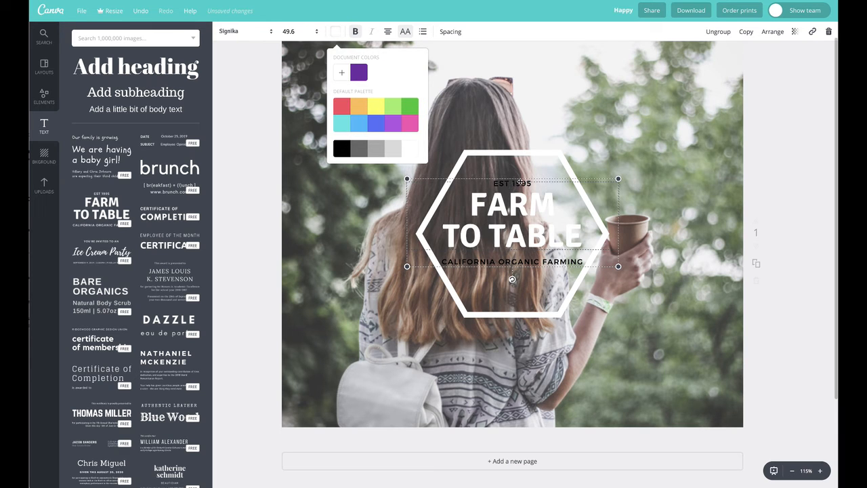
click(519, 183)
double_click(520, 183)
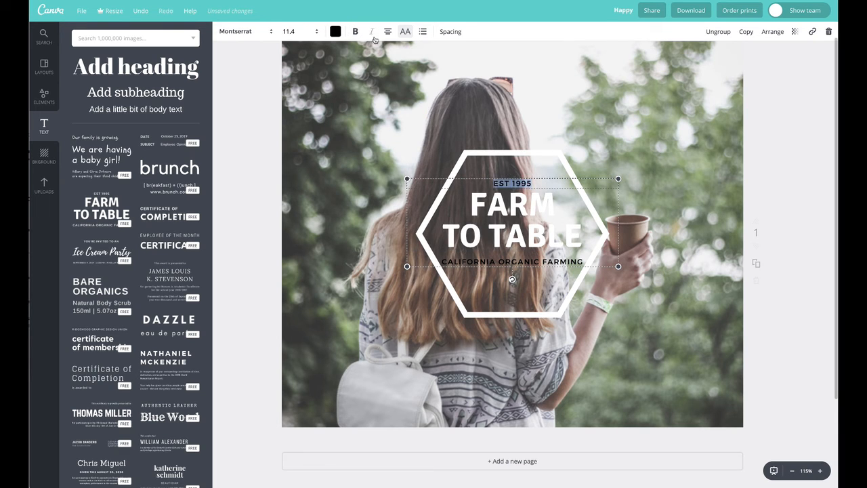
click(336, 31)
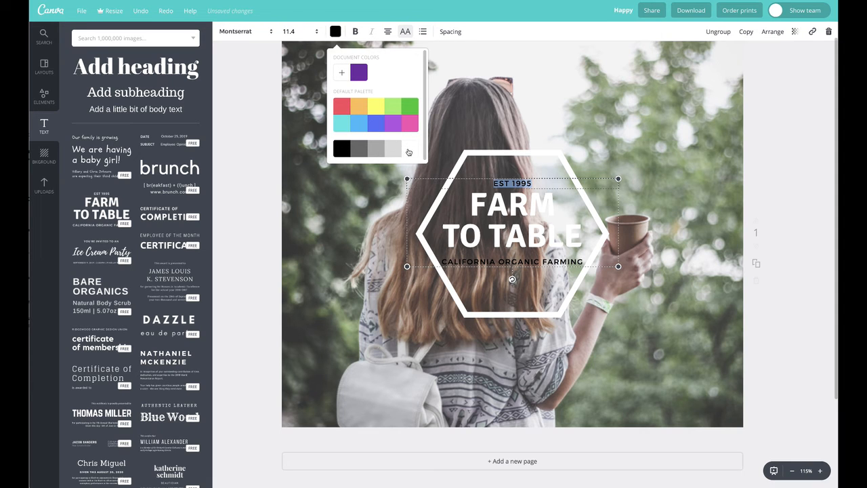
triple_click(482, 262)
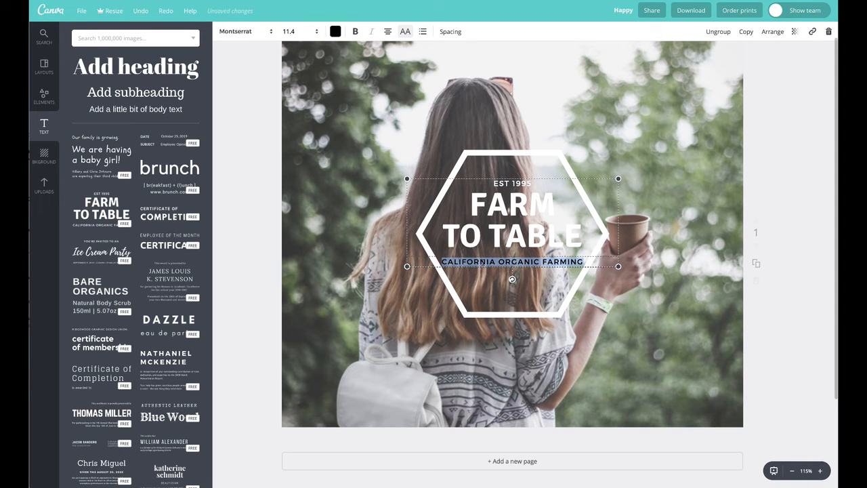
click(335, 32)
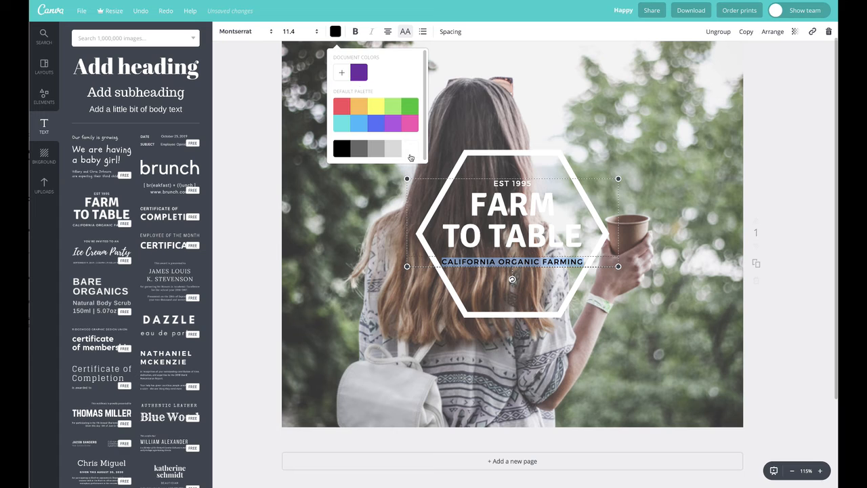
click(410, 149)
click(236, 120)
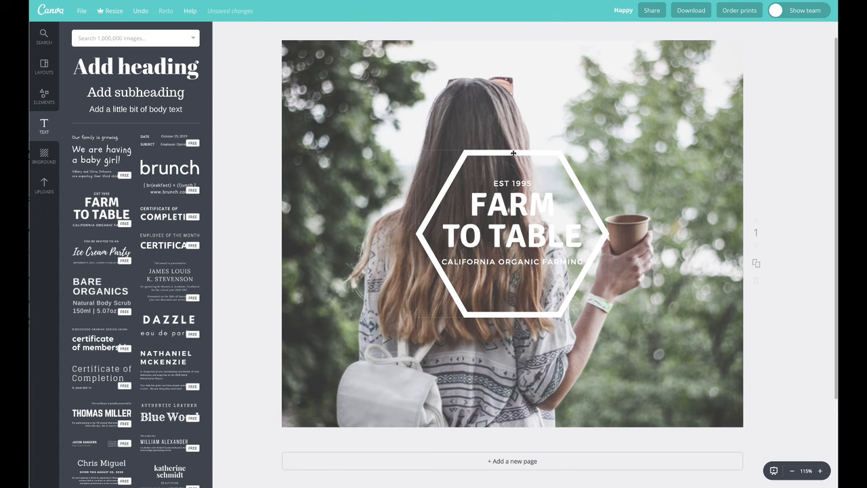
drag(513, 153, 511, 149)
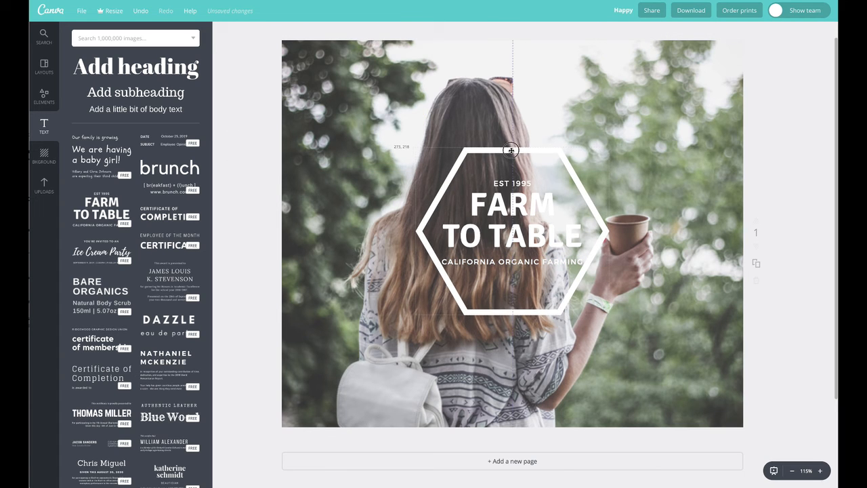
Step: Ungroup the text layout and delete only its CALIFORNIA ORGANIC FARMING line
click(494, 263)
click(828, 31)
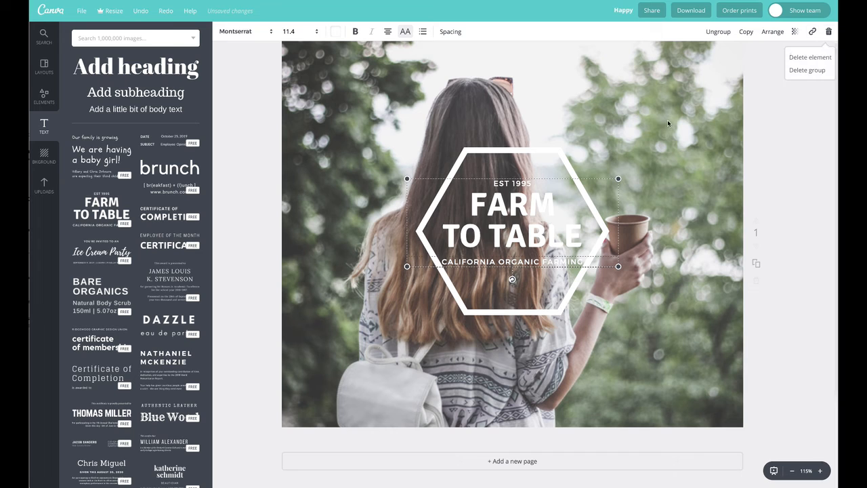
click(718, 31)
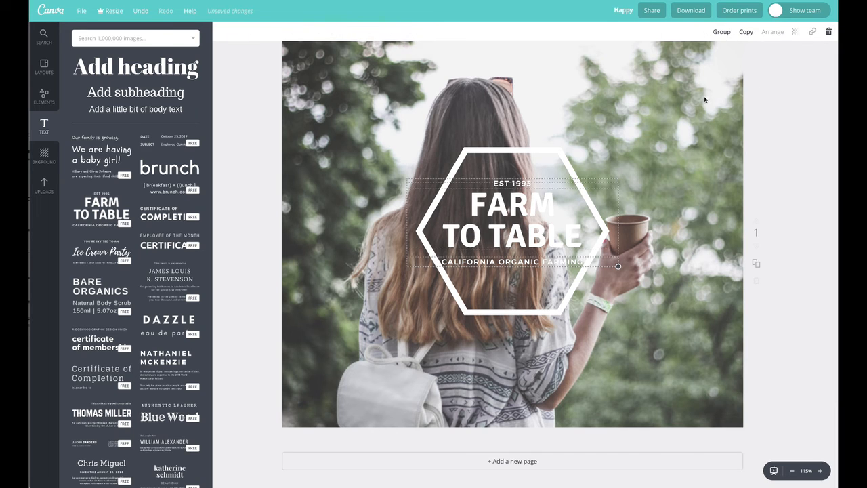
key(Escape)
click(526, 183)
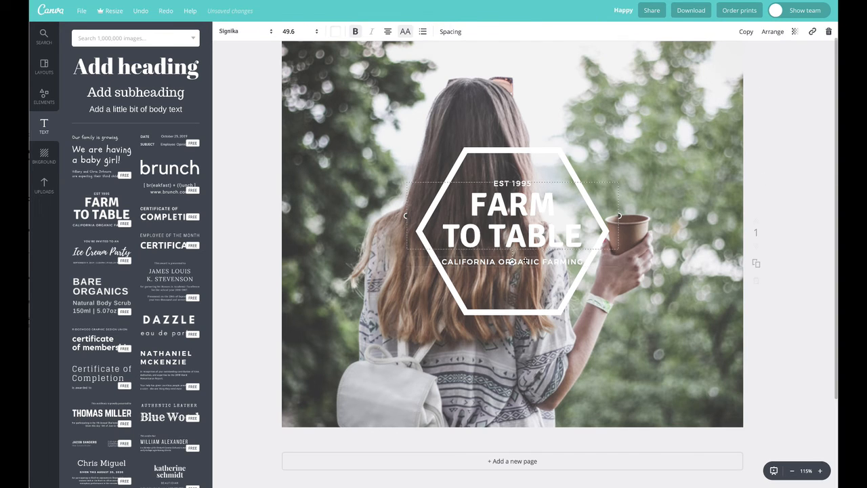
click(525, 260)
click(827, 31)
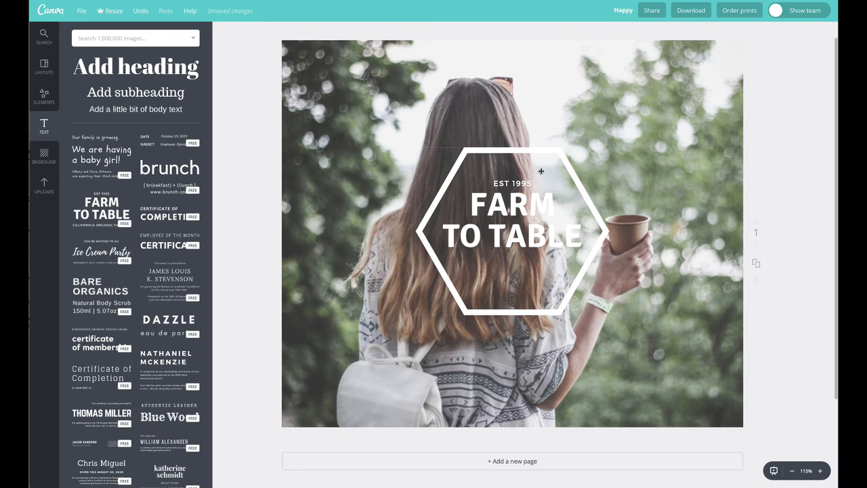
Step: Move the FARM TO TABLE heading down slightly, away from the EST 1995 line, and delete the hexagon outline
click(513, 183)
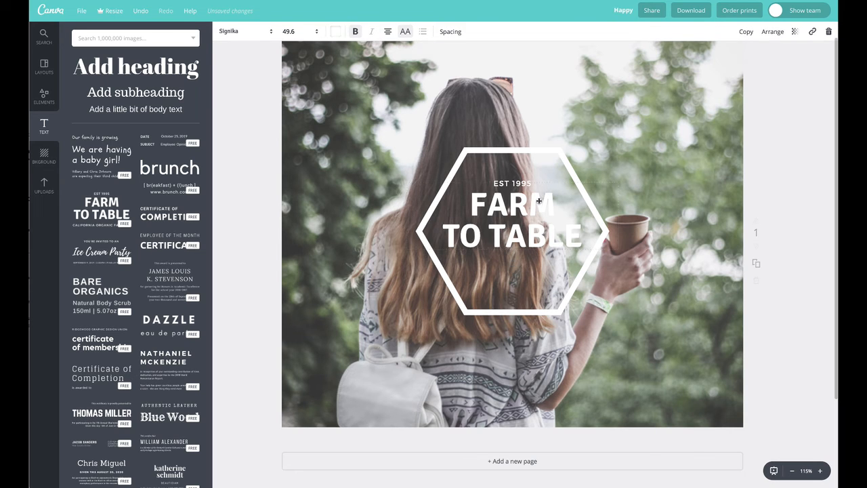
drag(518, 206, 518, 213)
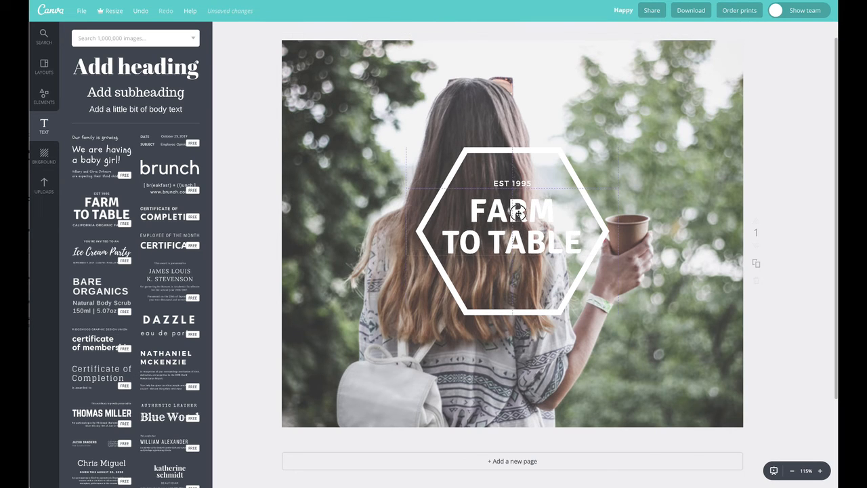
click(456, 165)
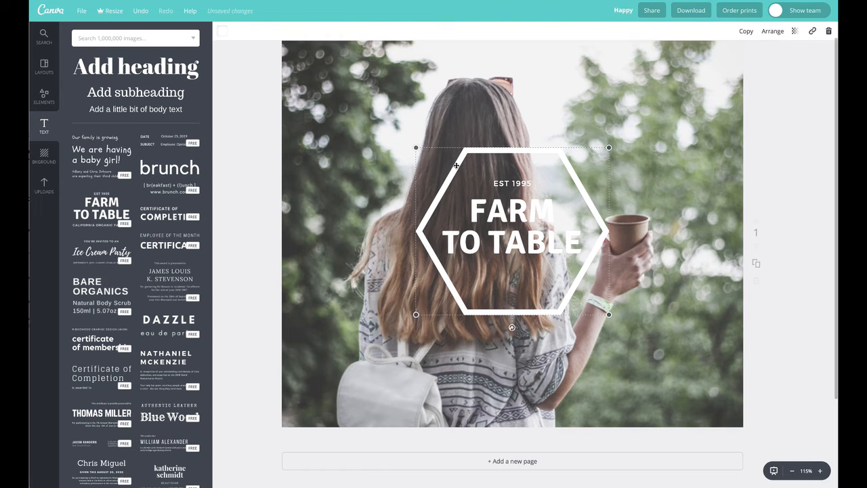
click(828, 32)
Step: Add a solid white triangle from the Shapes collection across the photo's lower-right corner and color it turquoise
click(44, 96)
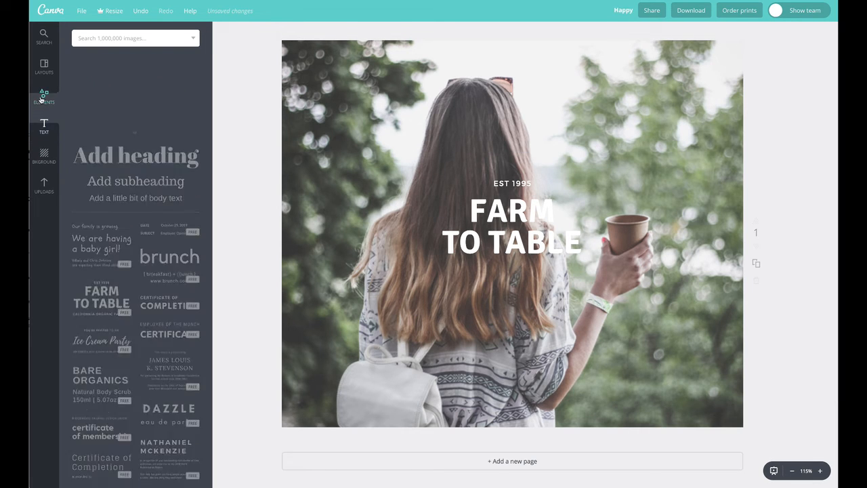
drag(97, 180, 755, 373)
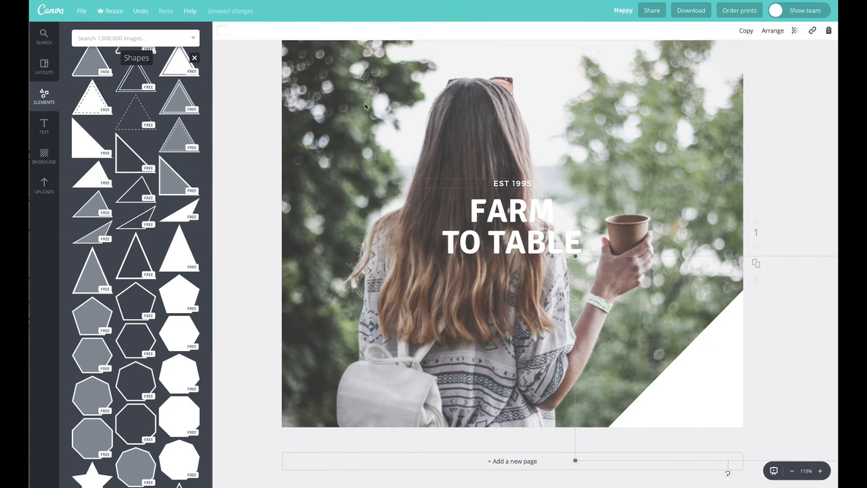
click(222, 33)
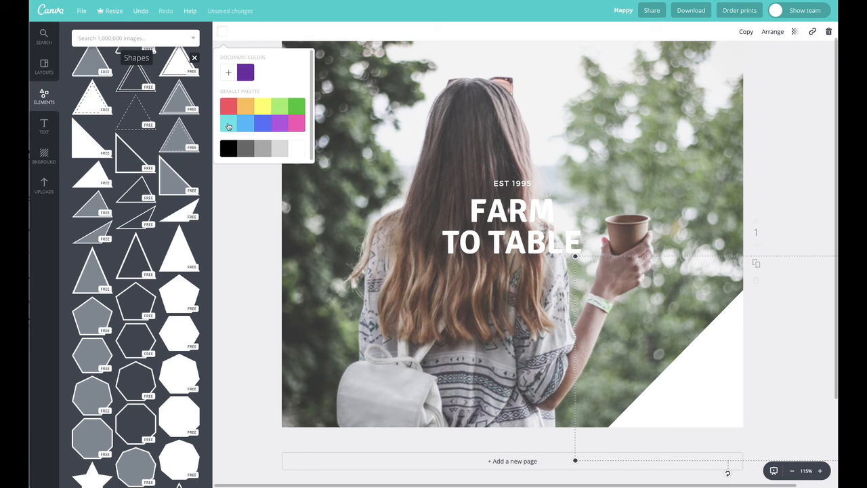
click(229, 124)
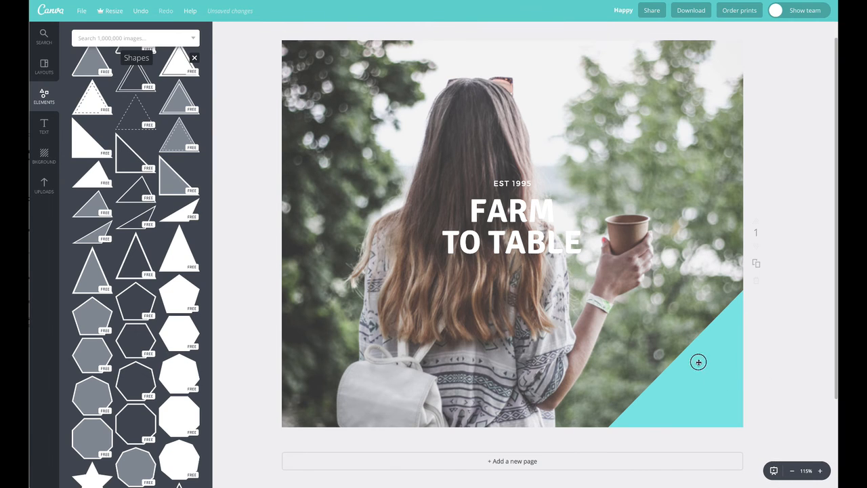
drag(698, 361, 716, 381)
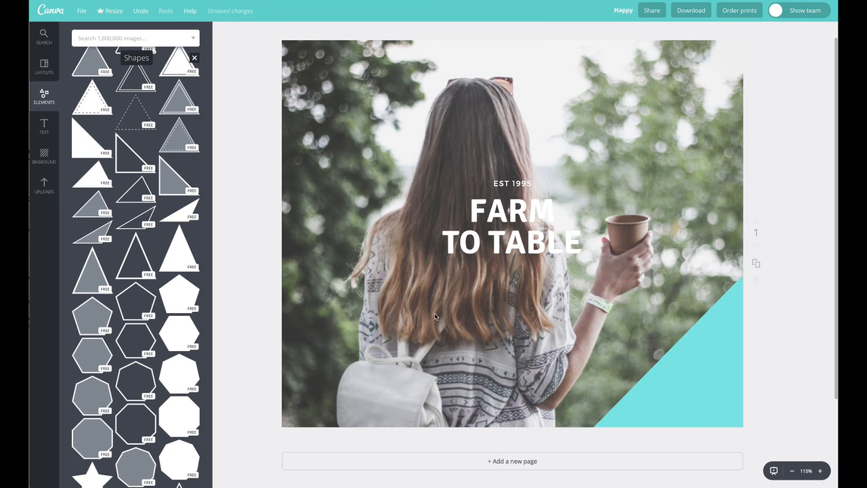
Step: Duplicate the turquoise triangle, place the copy beside it and recolor the copy dark teal with color code 319ba4
click(685, 369)
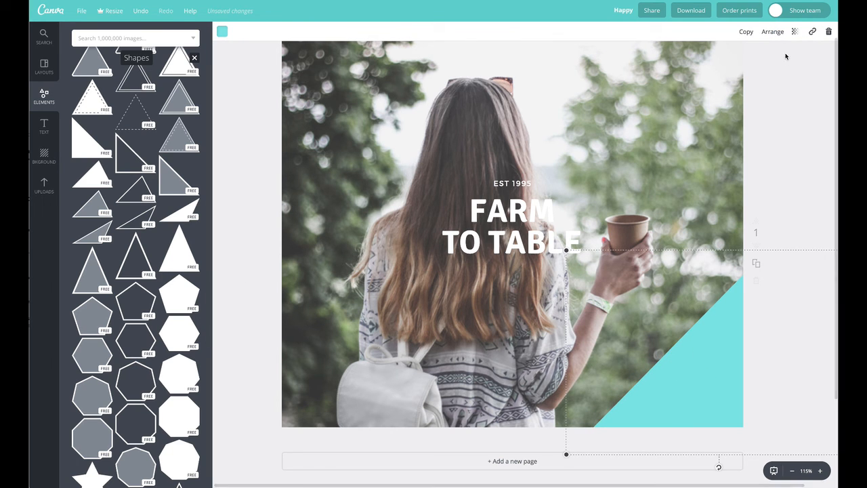
click(747, 31)
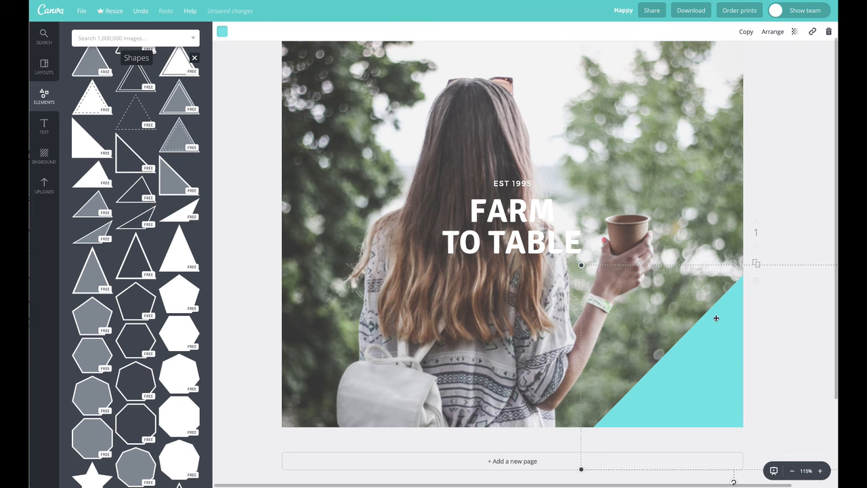
drag(606, 358, 512, 353)
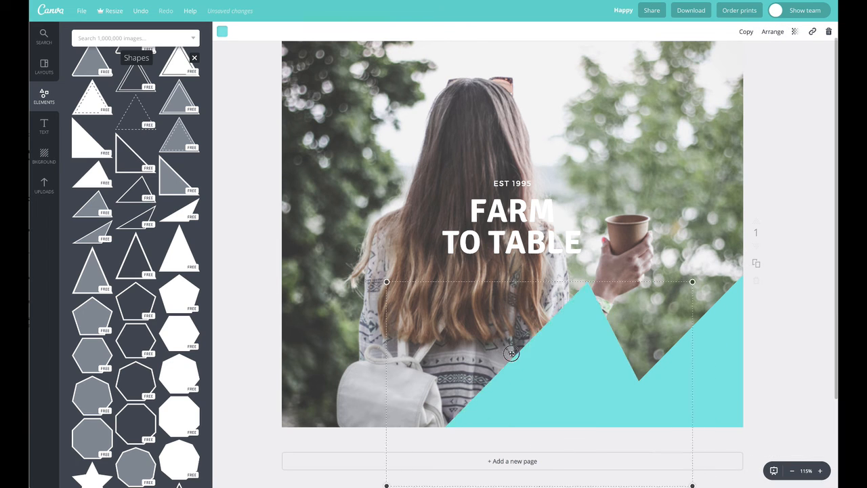
click(222, 31)
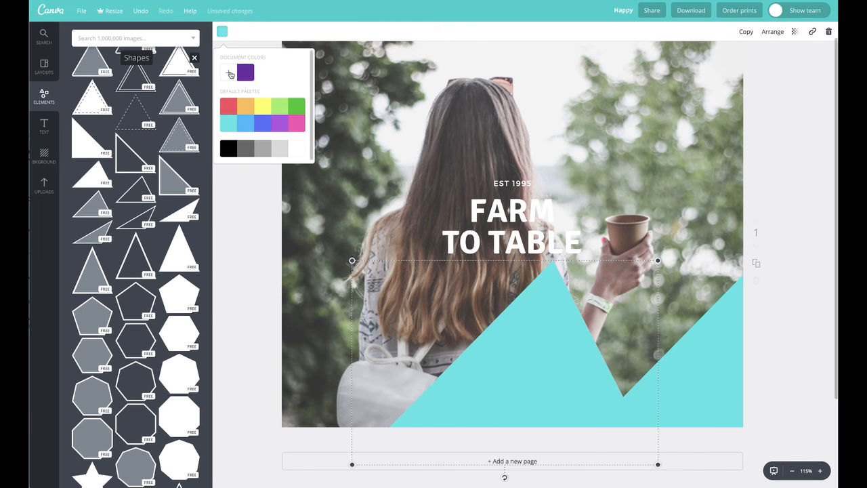
click(230, 73)
click(265, 171)
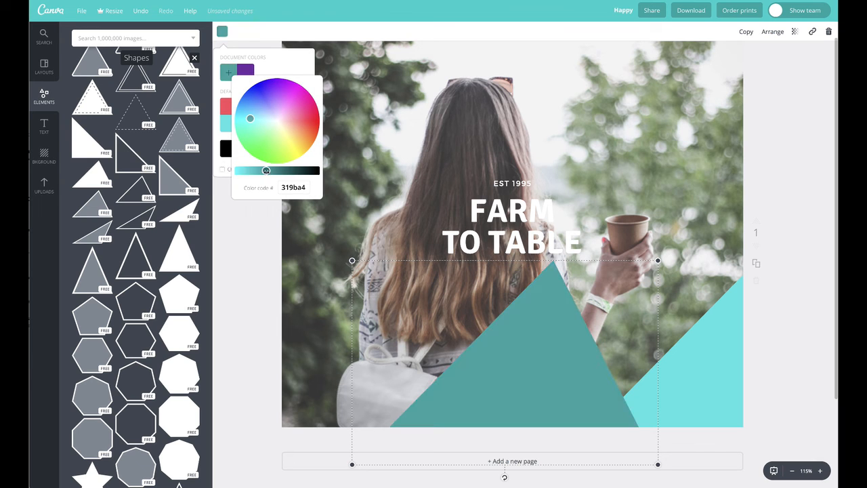
click(252, 274)
Step: Place the dark teal triangle over the turquoise one in the photo's lower-right corner and rotate it 13°
drag(519, 364, 746, 371)
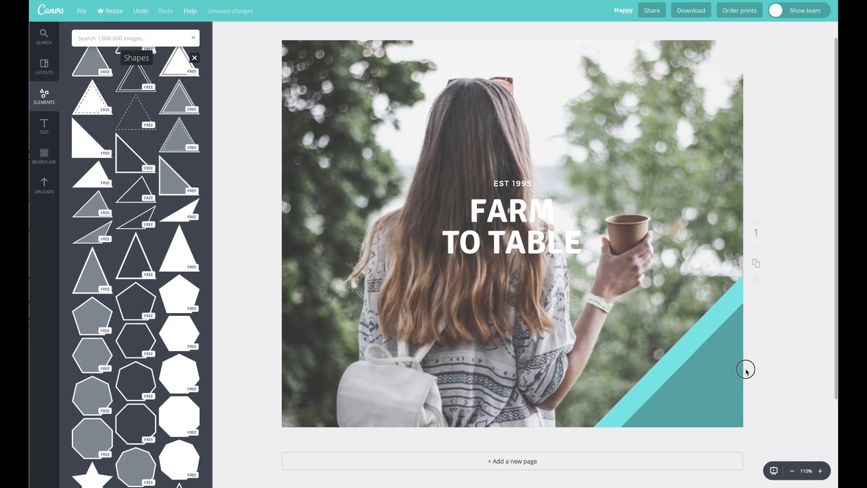
drag(686, 343, 708, 357)
scroll(746, 404, down, 2)
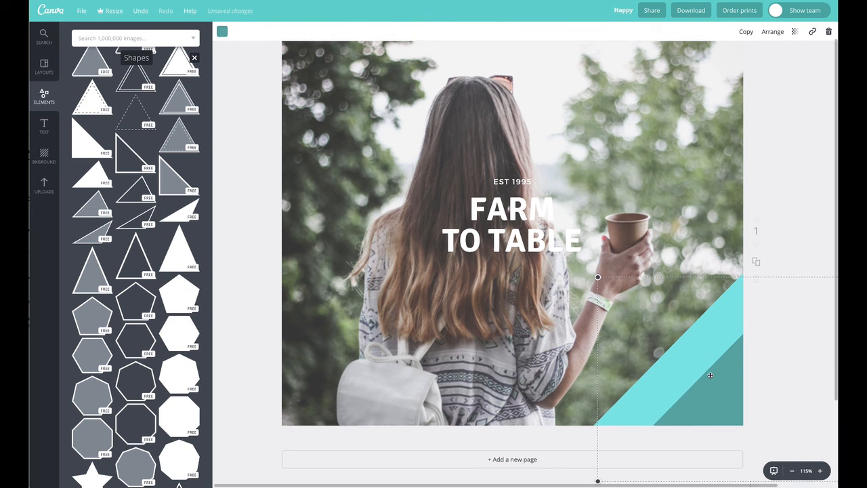
drag(749, 398, 725, 410)
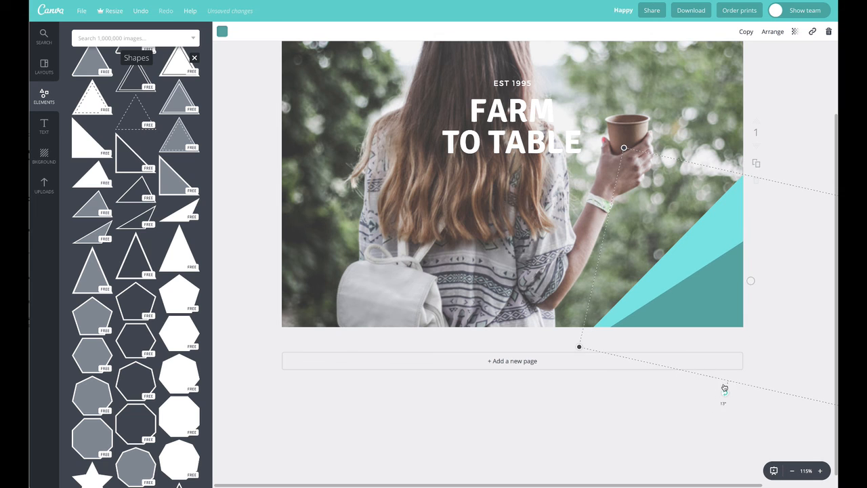
drag(715, 317, 705, 302)
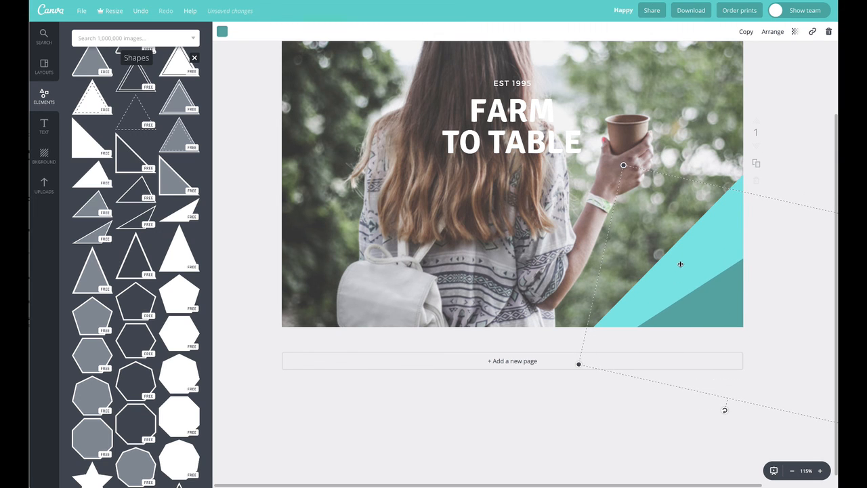
Step: Enlarge the turquoise triangle and reposition it across the photo's lower-right corner so its right tip extends past the photo, leaving the dark teal triangle showing
drag(722, 151, 678, 216)
scroll(609, 399, up, 1)
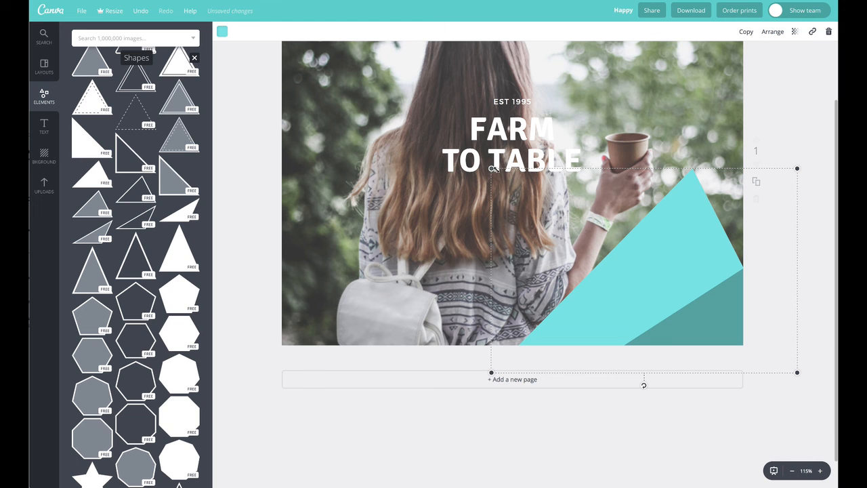
drag(492, 168, 291, 34)
click(822, 250)
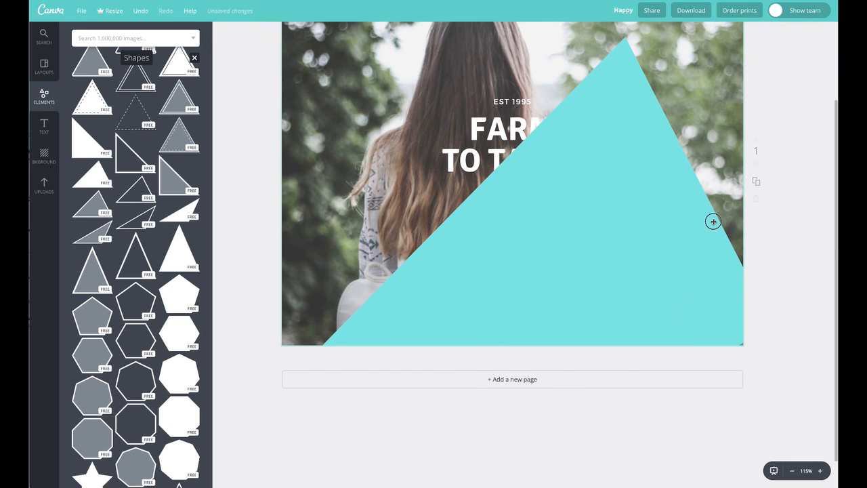
drag(670, 224, 690, 307)
scroll(580, 387, up, 3)
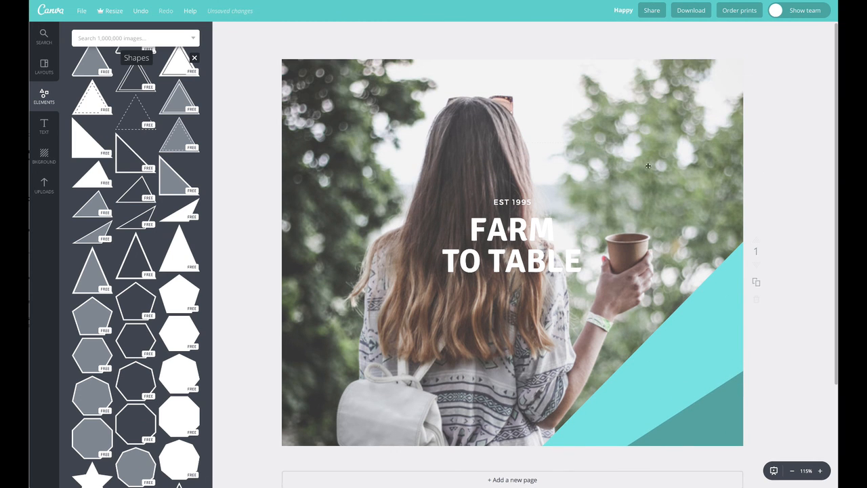
Step: Try a white geometric-patterned ring from the Shapes collection around the FARM TO TABLE heading, and delete it
scroll(136, 366, down, 3)
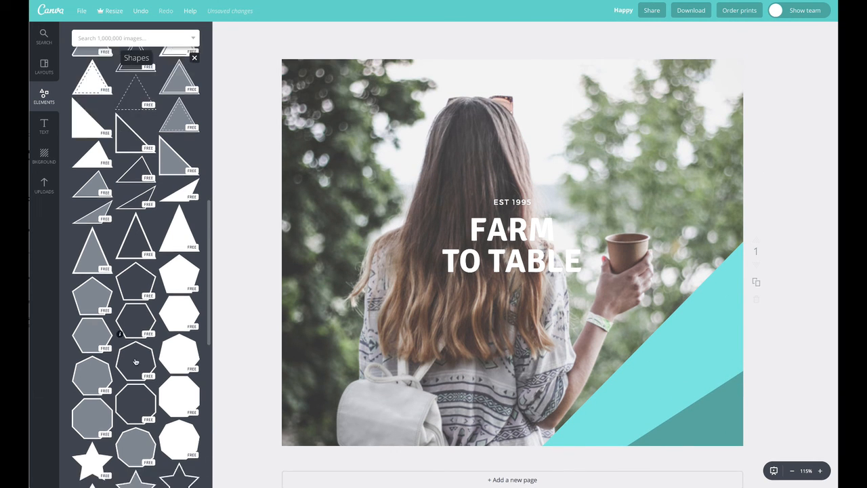
scroll(136, 383, down, 8)
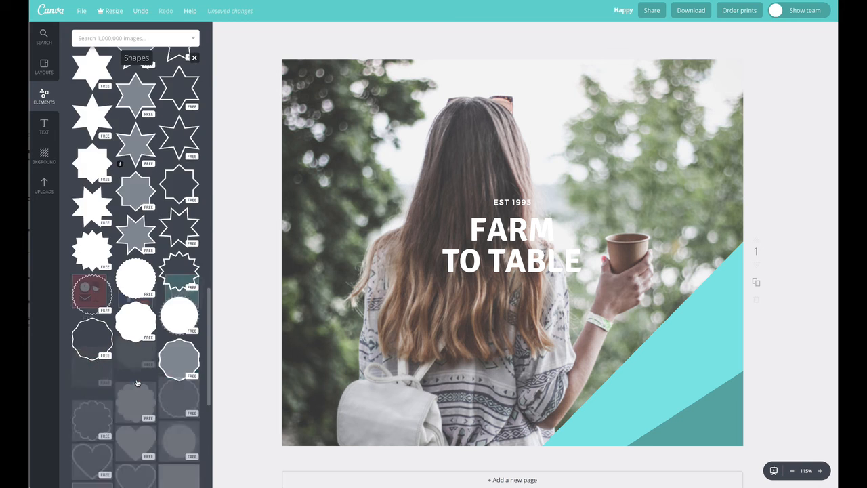
scroll(140, 383, down, 8)
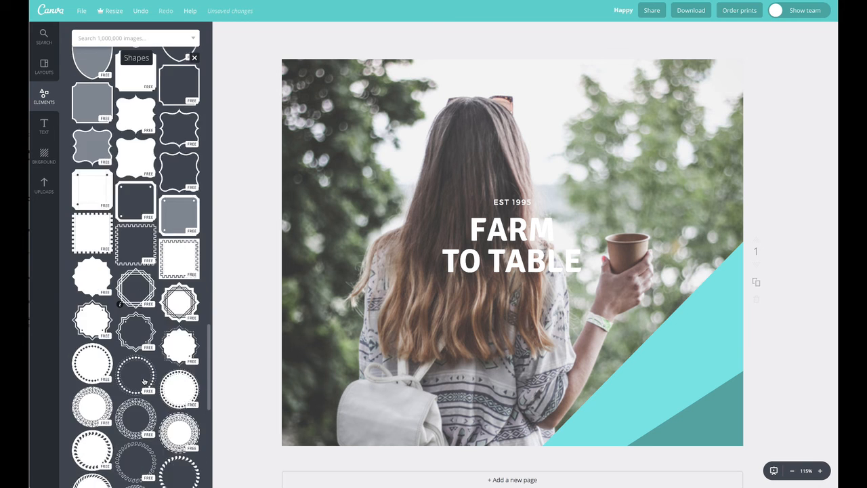
scroll(166, 305, up, 1)
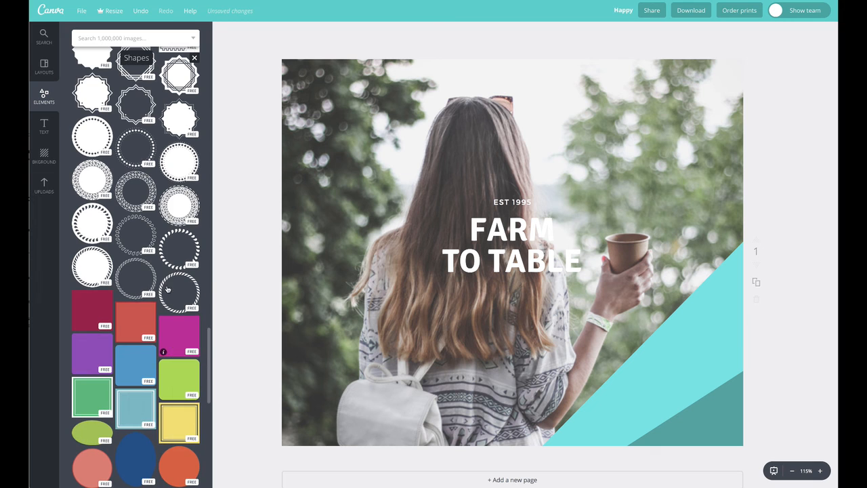
drag(136, 192, 584, 177)
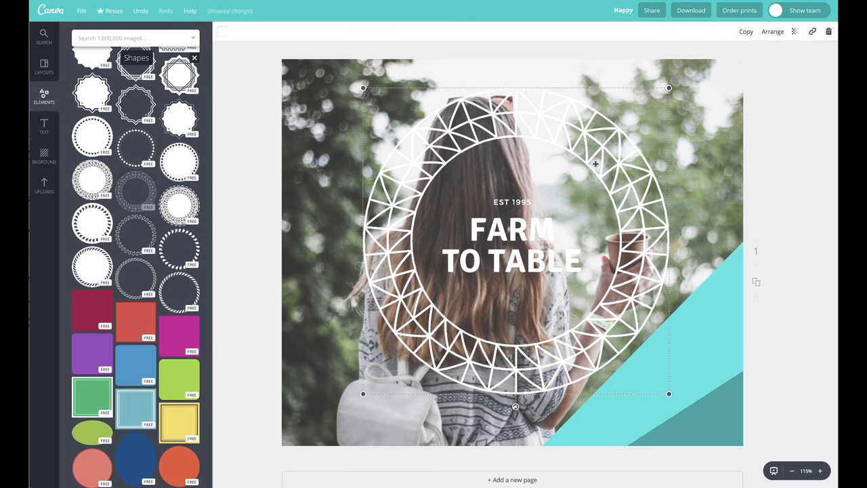
click(830, 32)
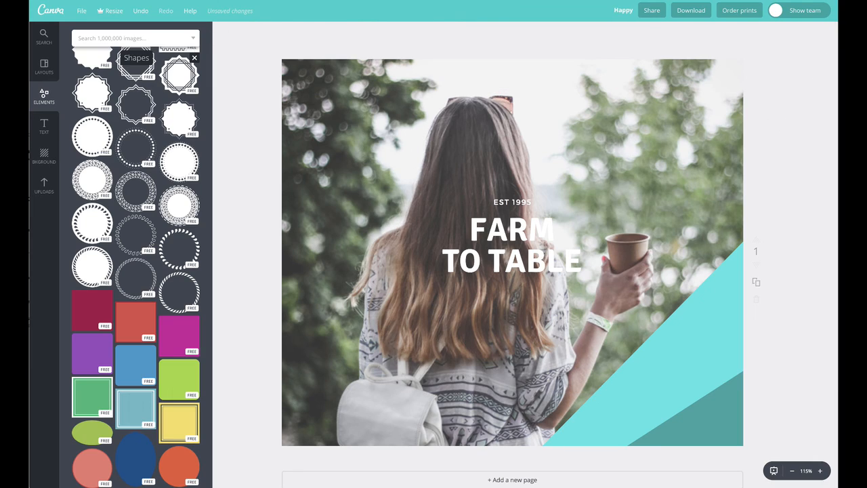